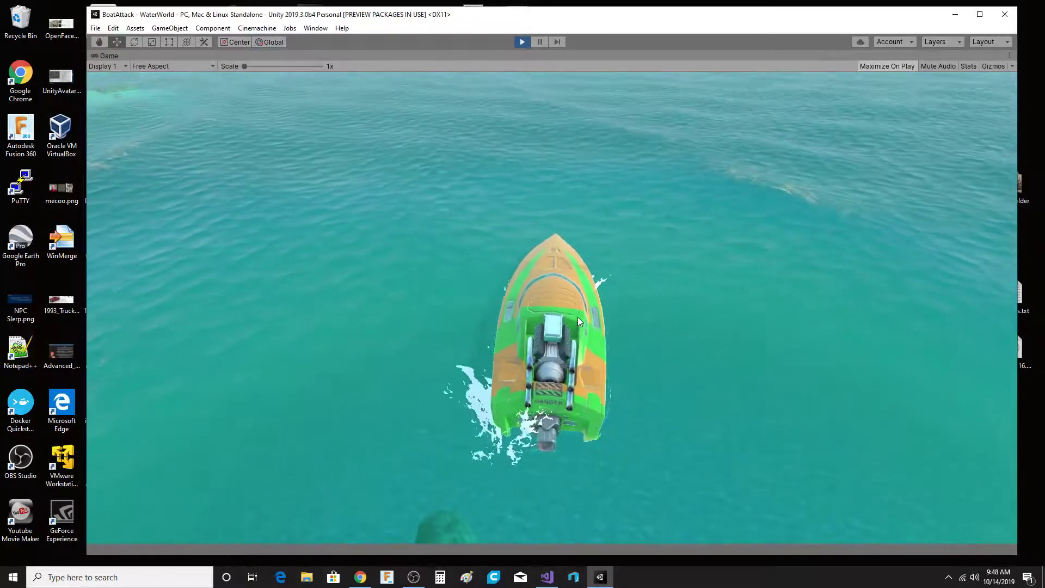
# Test-drive the boat across the water and around the islands in the running WaterWorld scene, ending with Play mode stopped
pyautogui.press('w')
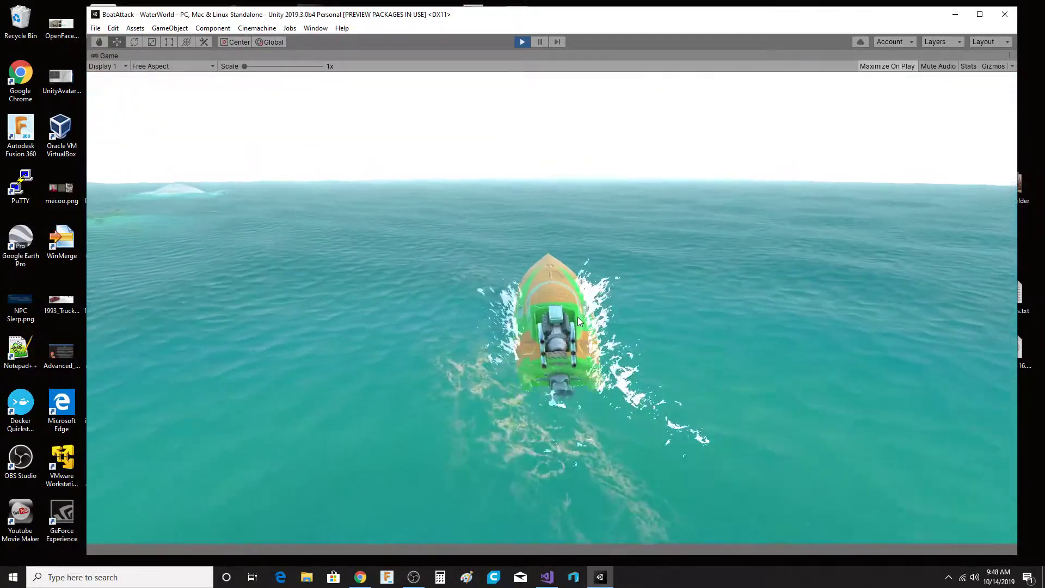
pyautogui.press('a')
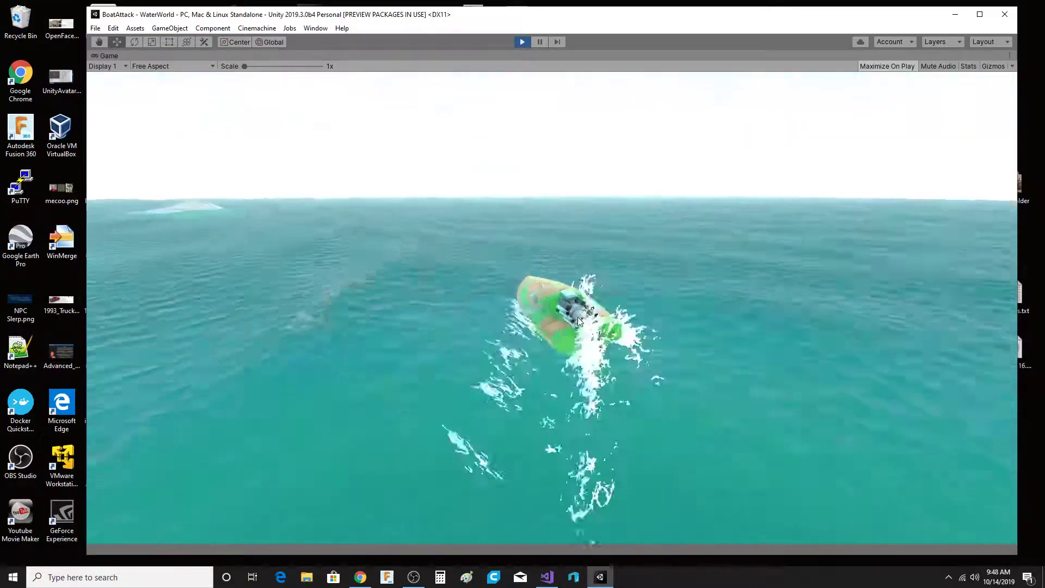
pyautogui.press('w')
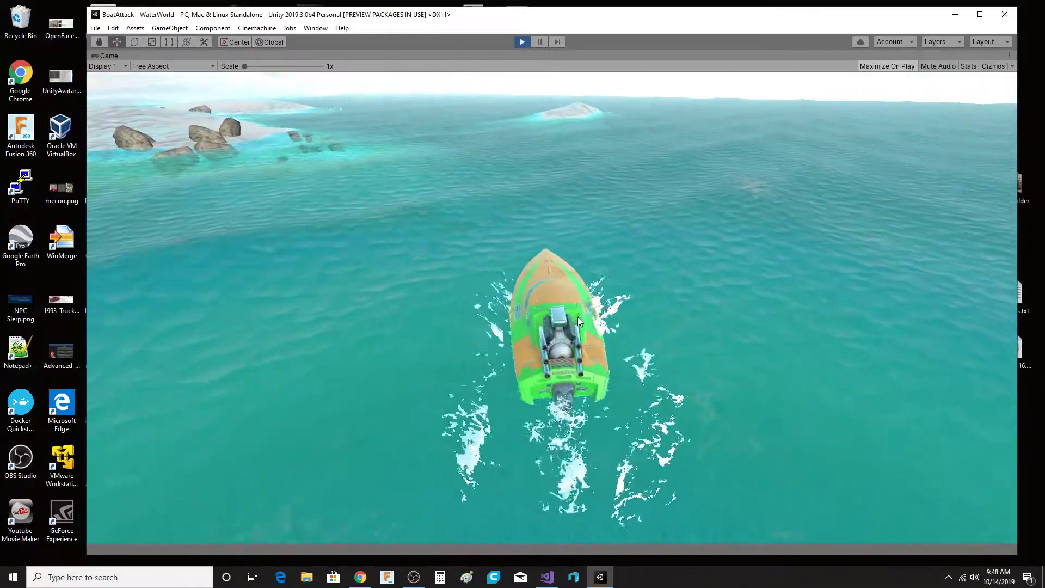
pyautogui.press('w')
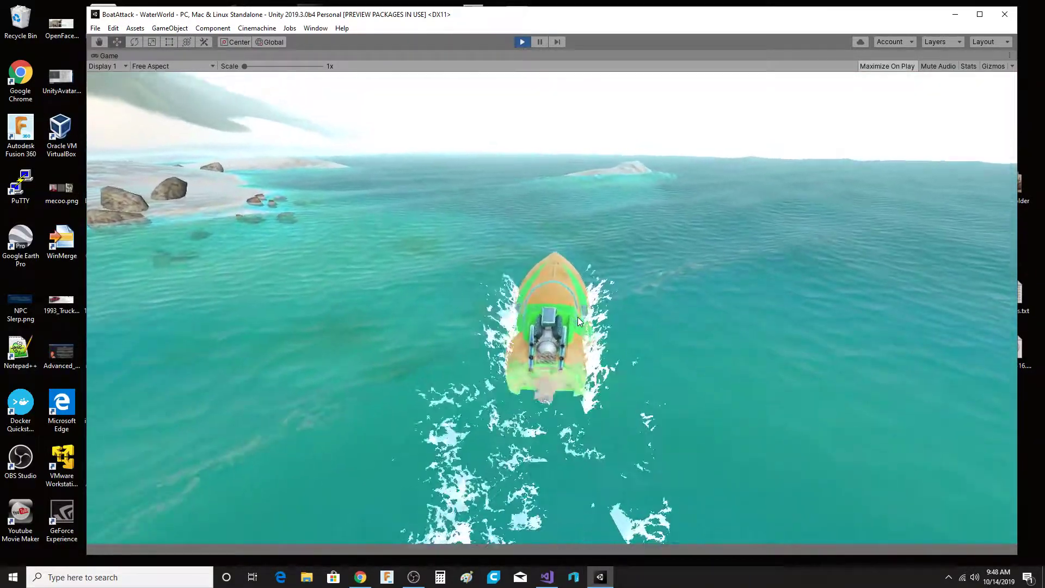
pyautogui.press('a')
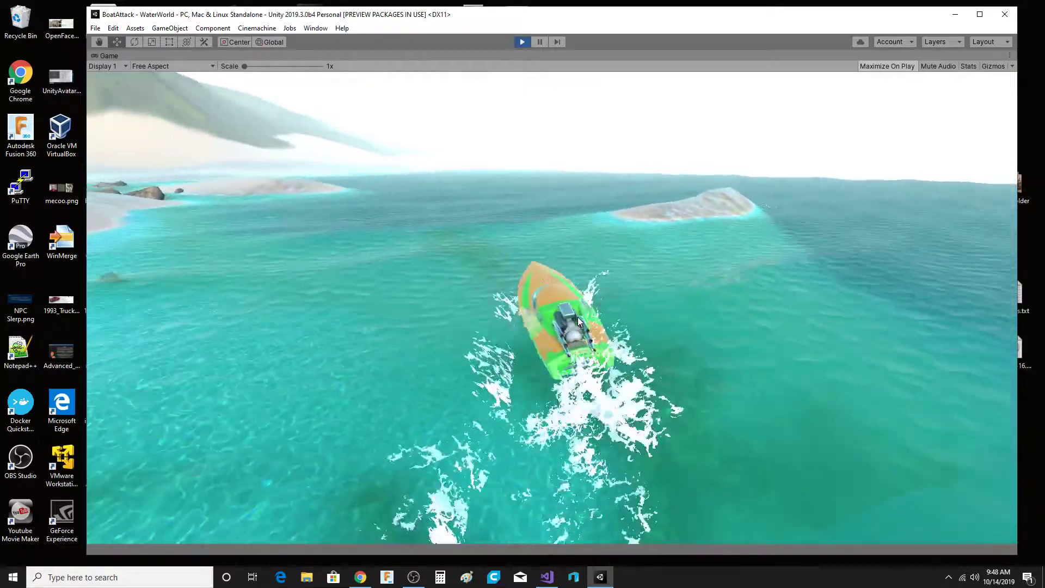
pyautogui.press('d')
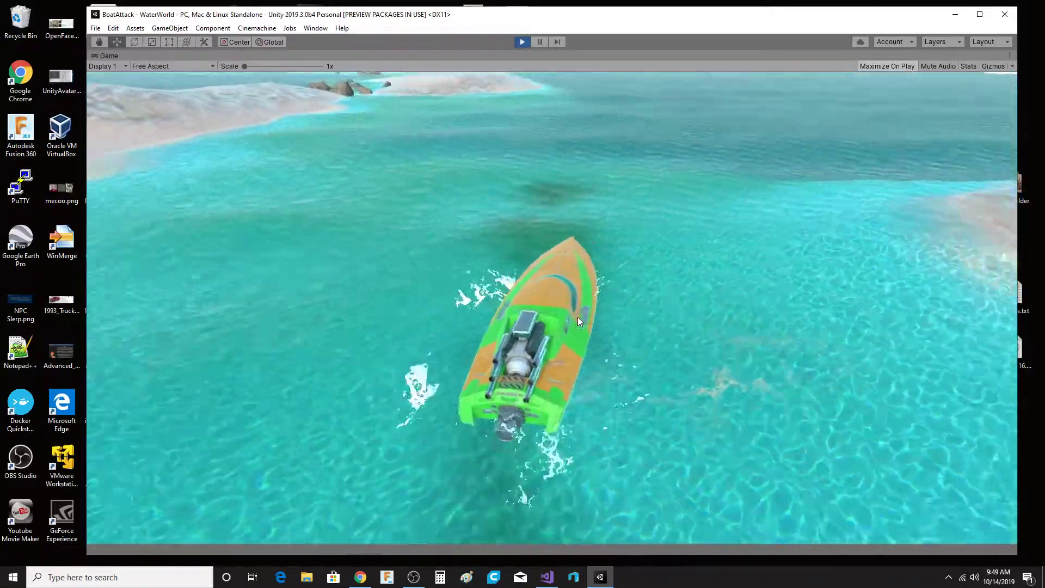
pyautogui.press('w')
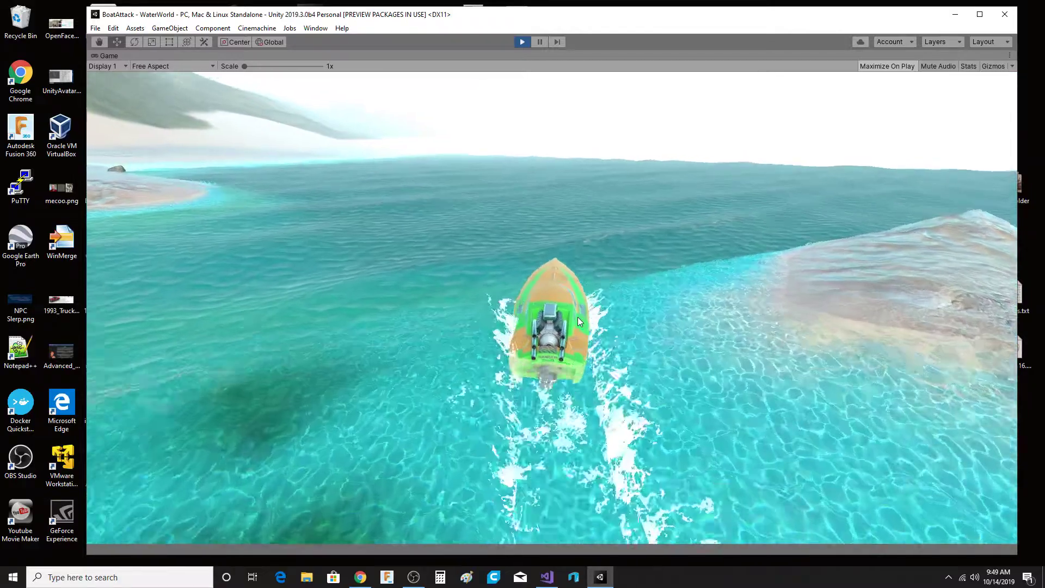
pyautogui.press('d')
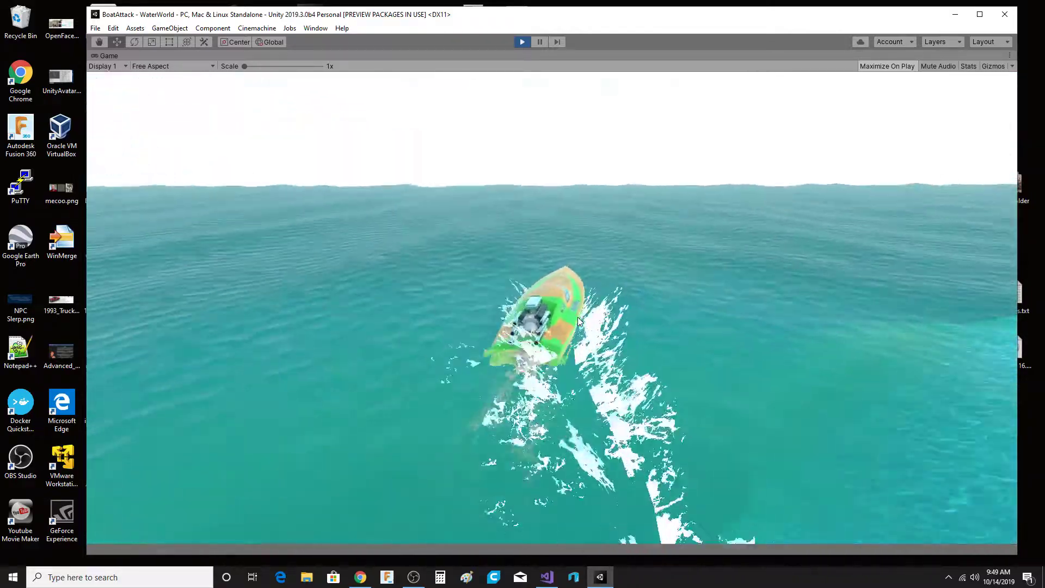
pyautogui.press('d')
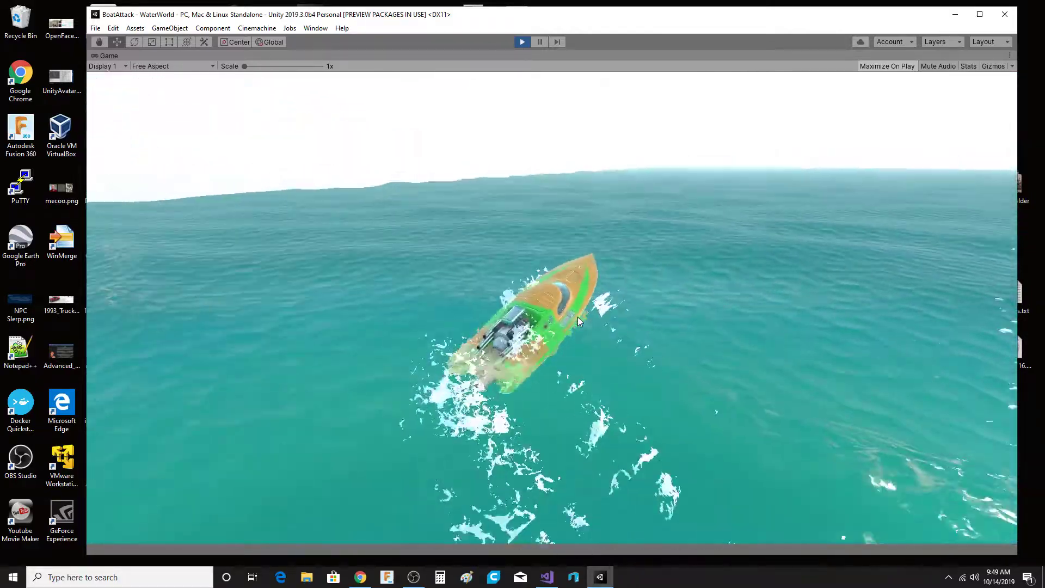
pyautogui.press('d')
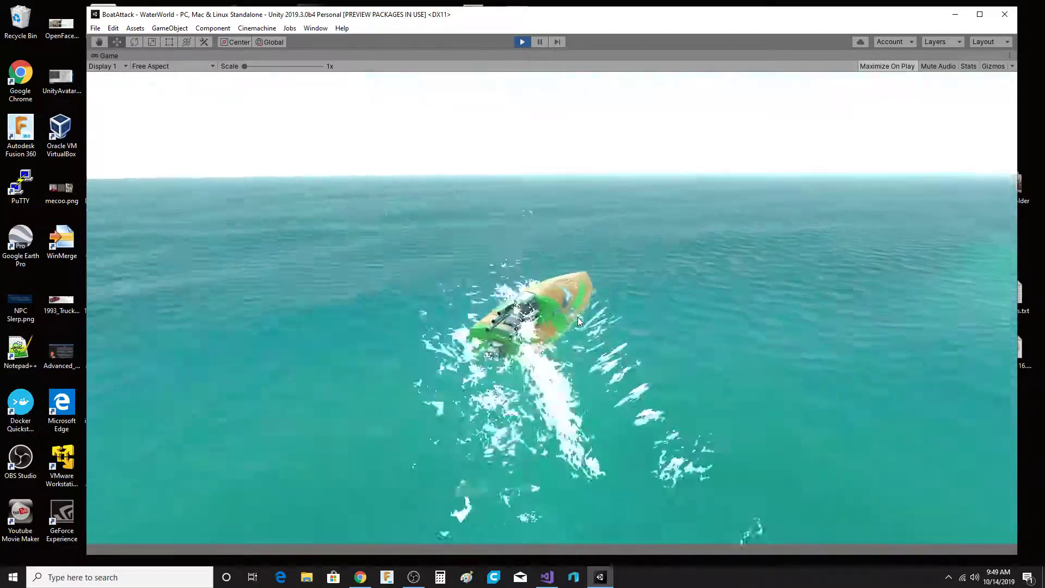
pyautogui.press('a')
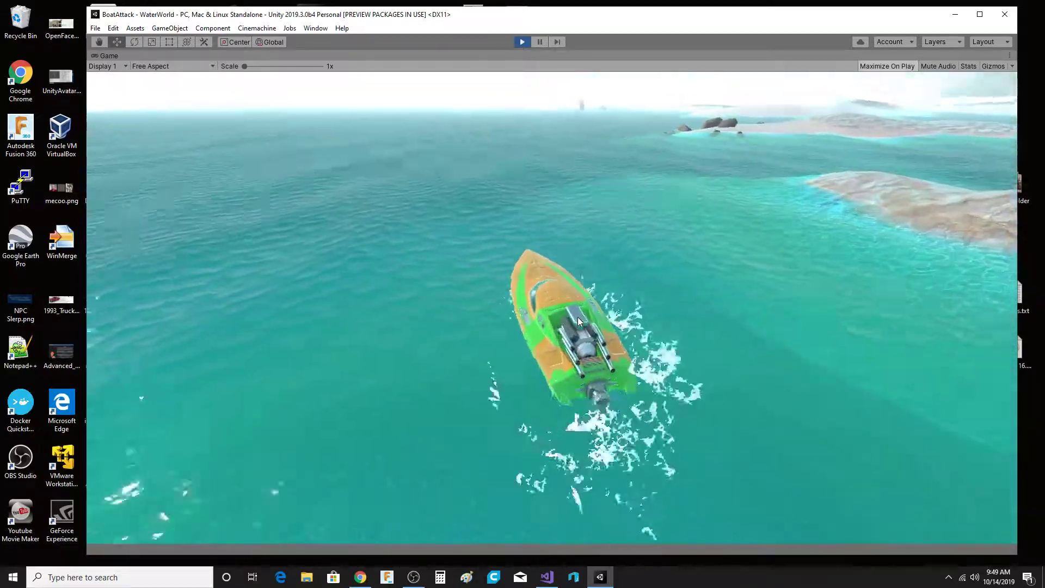
pyautogui.press('d')
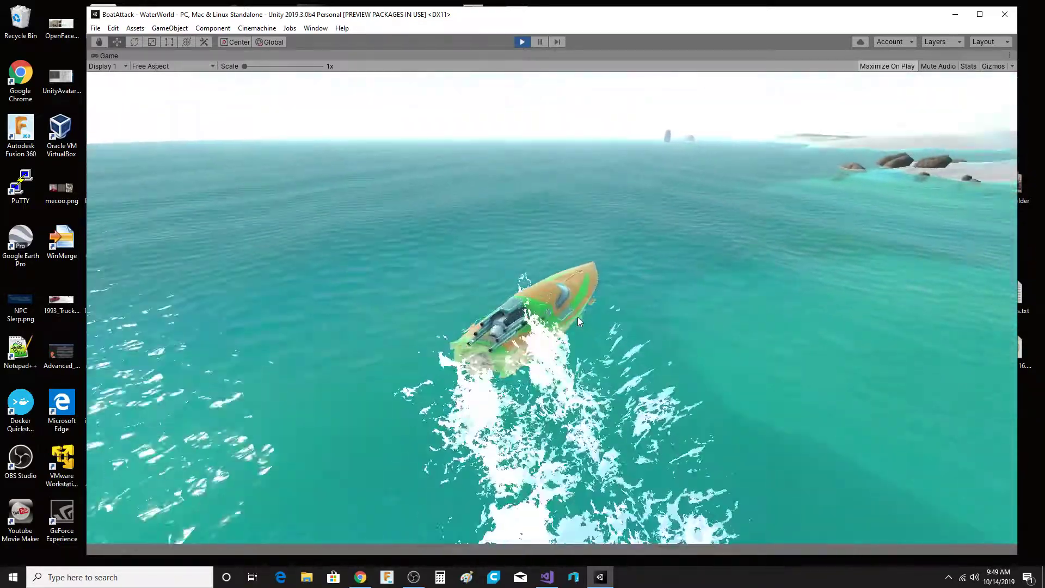
pyautogui.press('a')
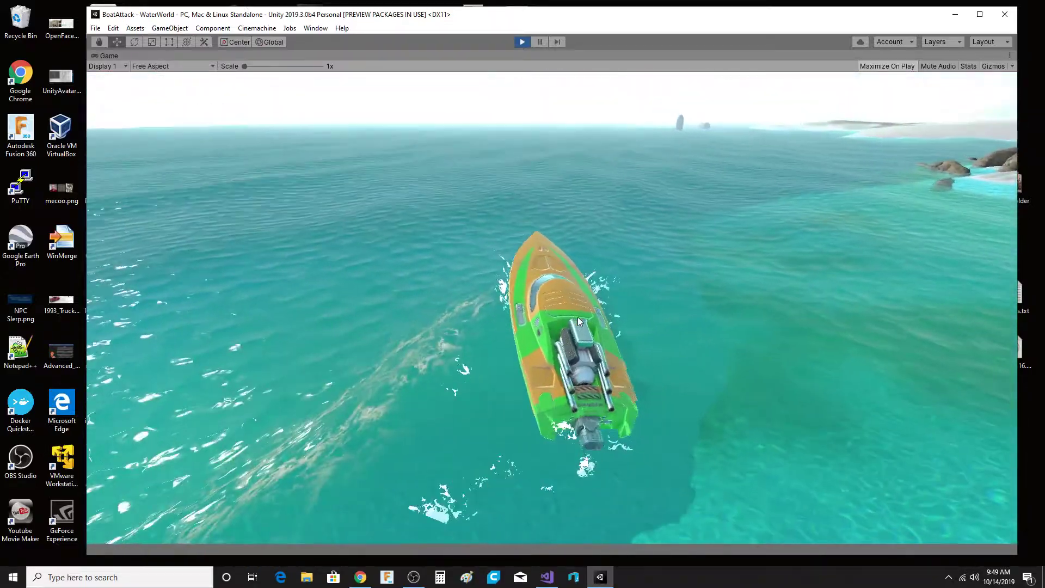
pyautogui.press('a')
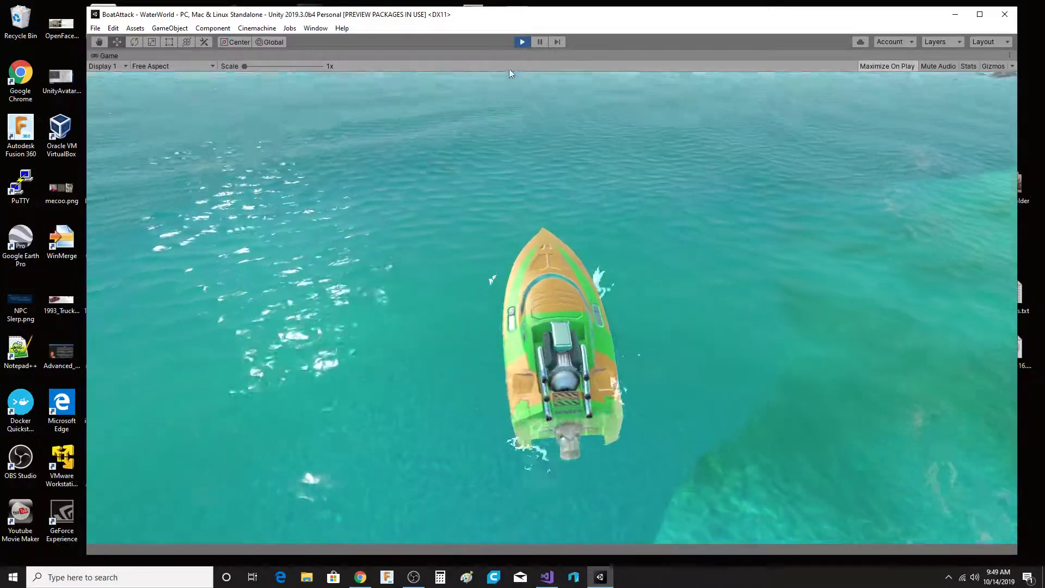
pyautogui.click(523, 42)
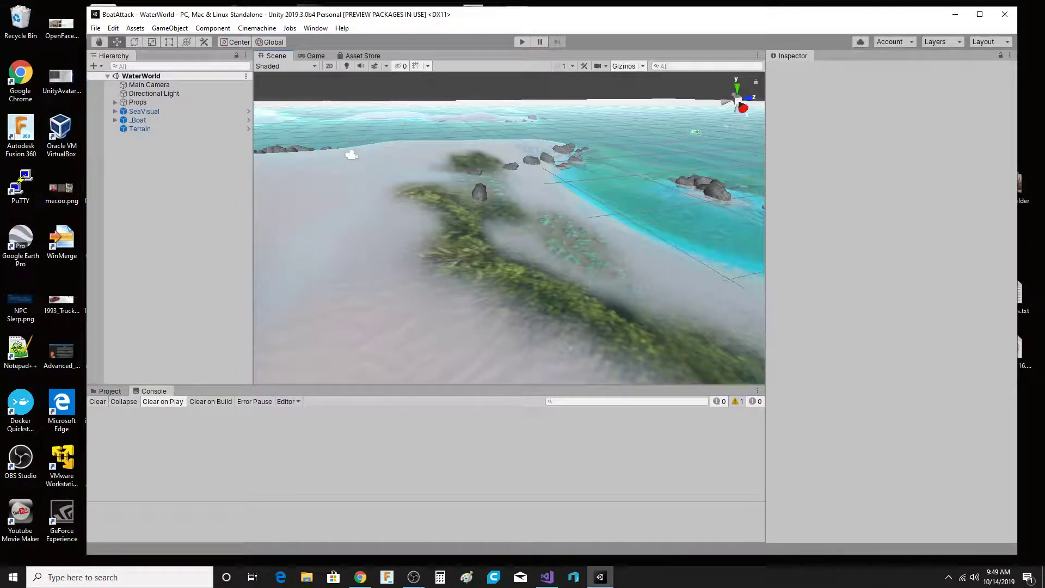
# Switch to Chrome with the Verasl/BoatAttack GitHub repository, widen the browser window slightly and minimise the Unity editor
pyautogui.click(360, 576)
pyautogui.moveTo(420, 12); pyautogui.dragTo(399, 11)
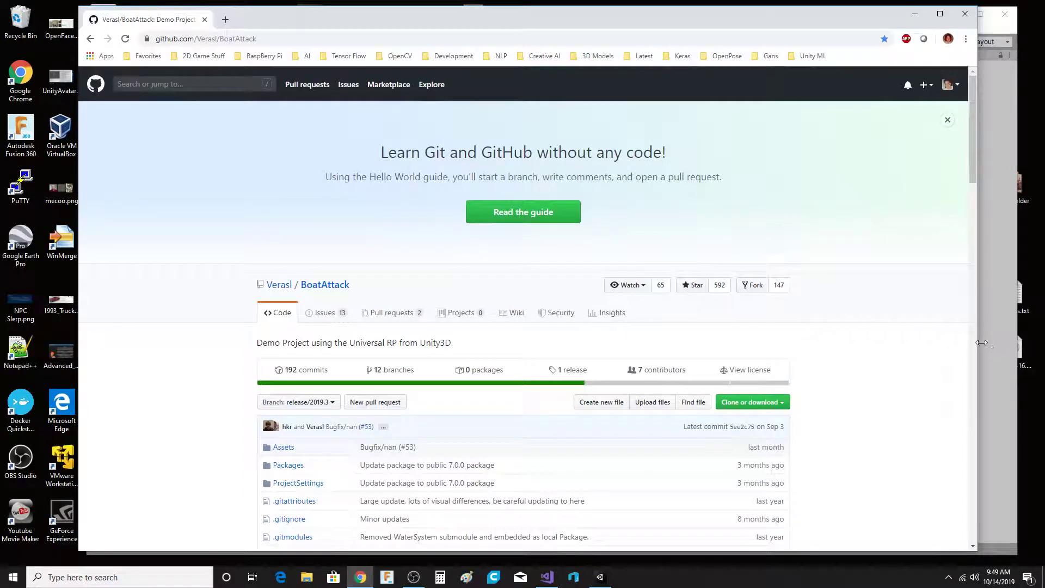
pyautogui.moveTo(979, 347); pyautogui.dragTo(998, 347)
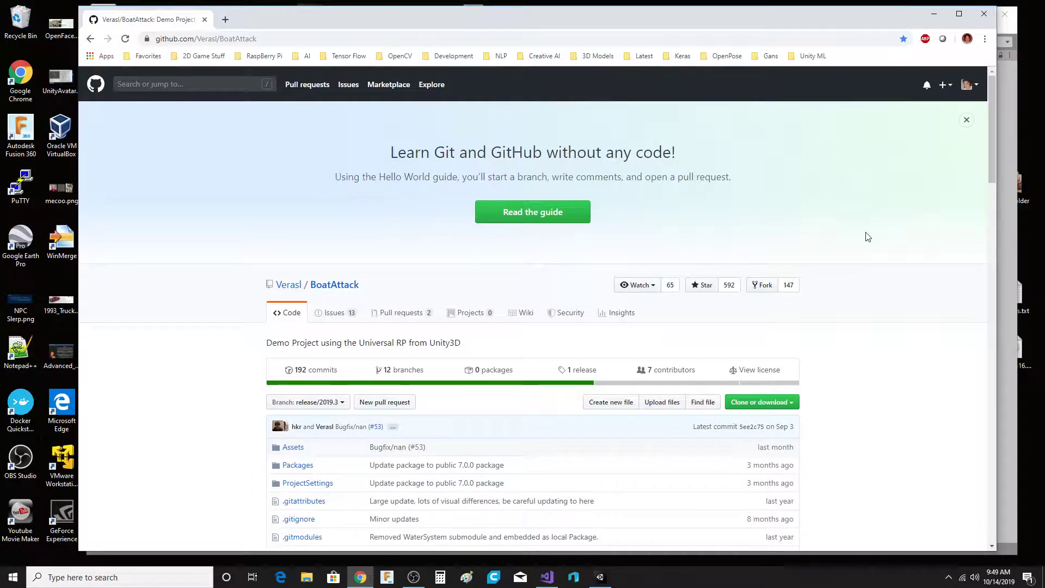
pyautogui.click(600, 576)
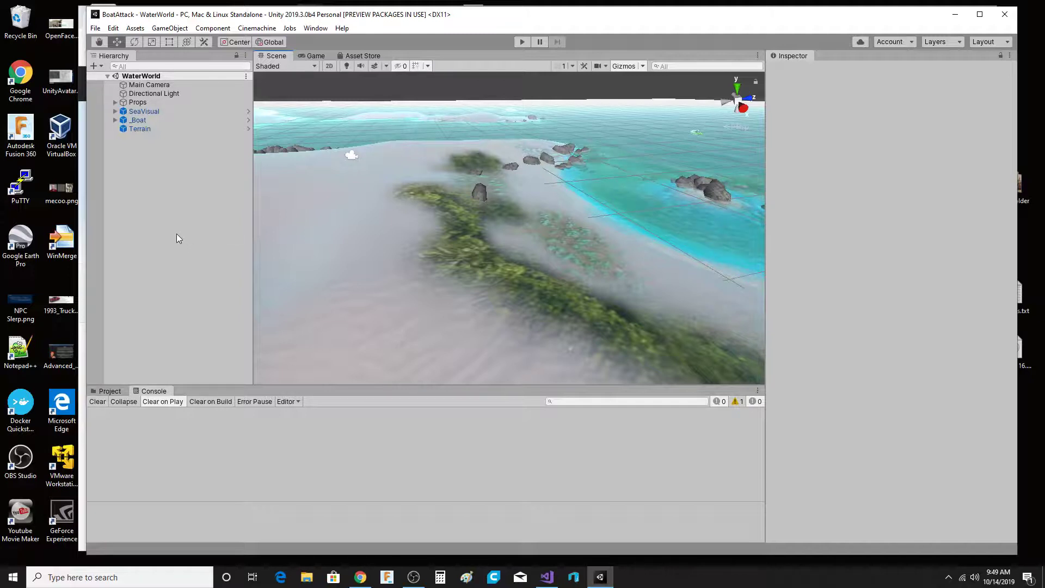
pyautogui.click(955, 14)
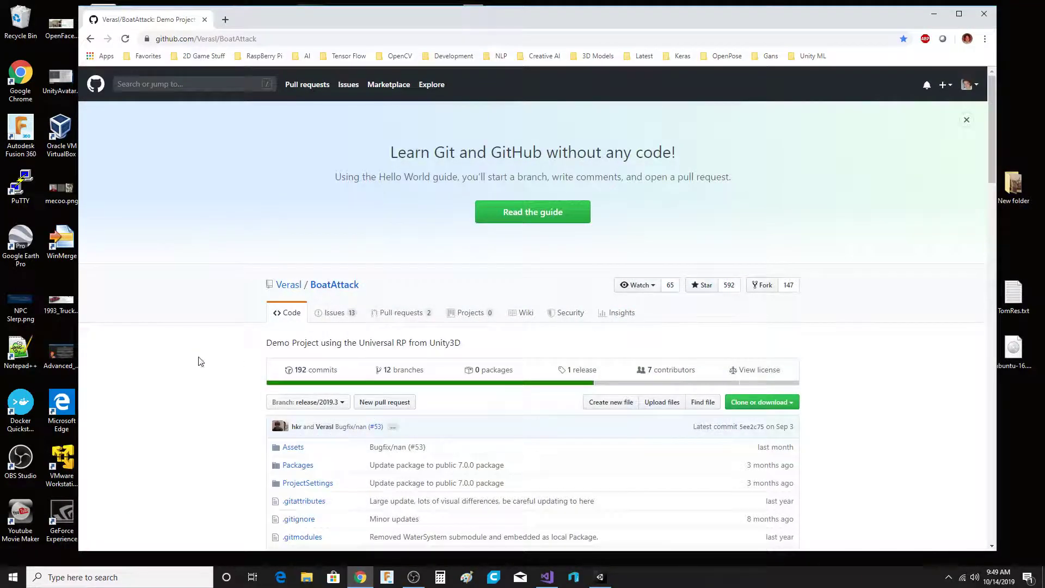
# Review the BoatAttack repository page, covering its file list, GitLFS note, project features, usage instructions, to-do list, credits and cloning note
pyautogui.scroll(-5, 223, 392)
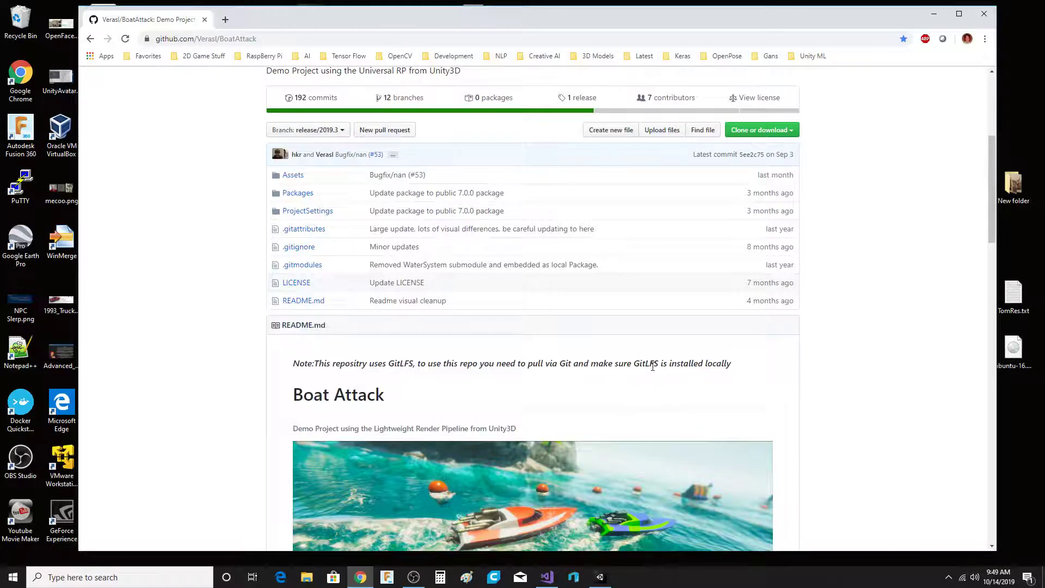
pyautogui.scroll(5, 238, 217)
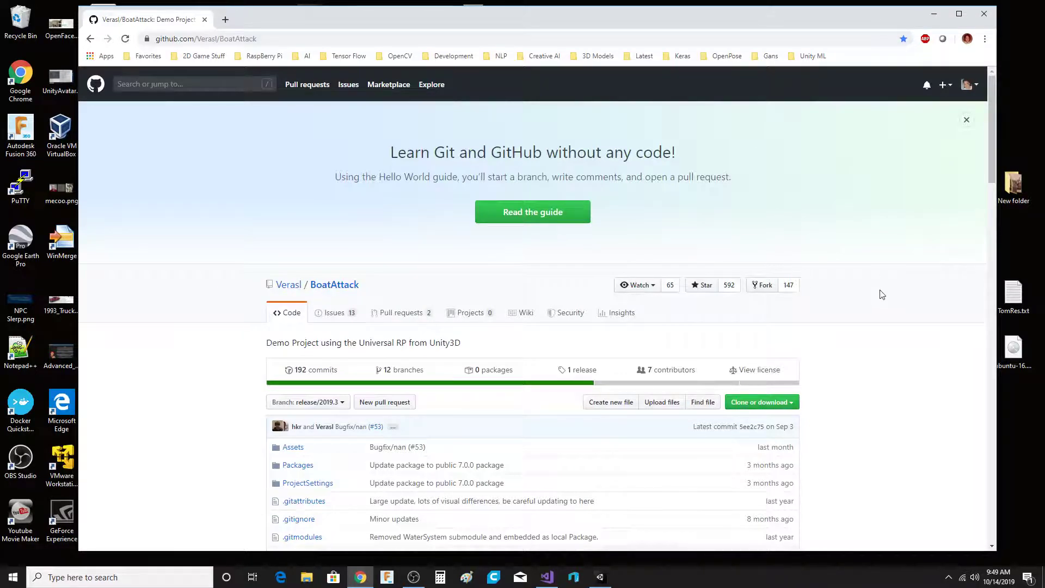
pyautogui.scroll(-2, 891, 388)
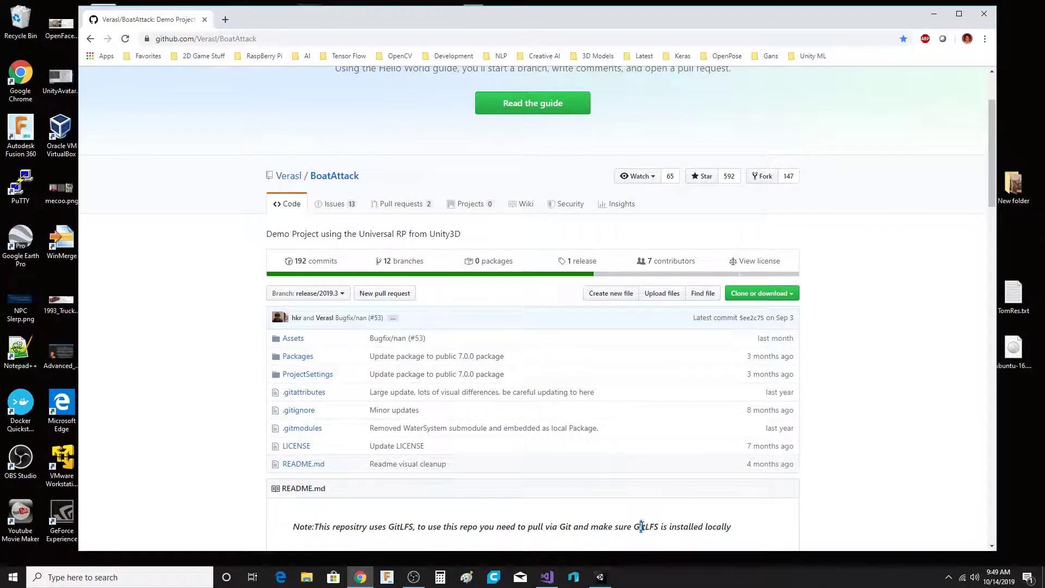
pyautogui.scroll(-3, 866, 419)
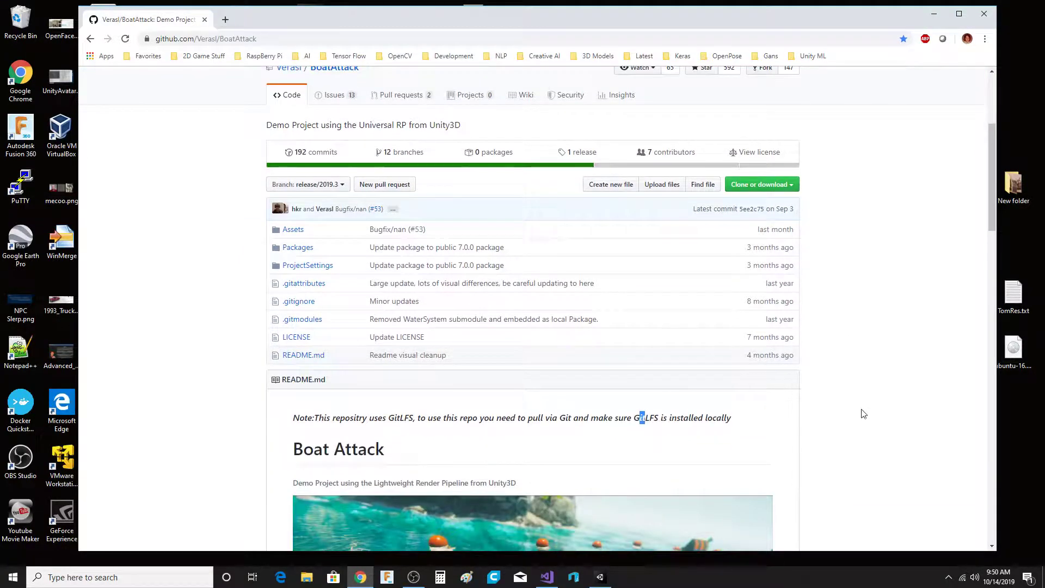
pyautogui.scroll(-2, 882, 419)
pyautogui.scroll(-3, 874, 419)
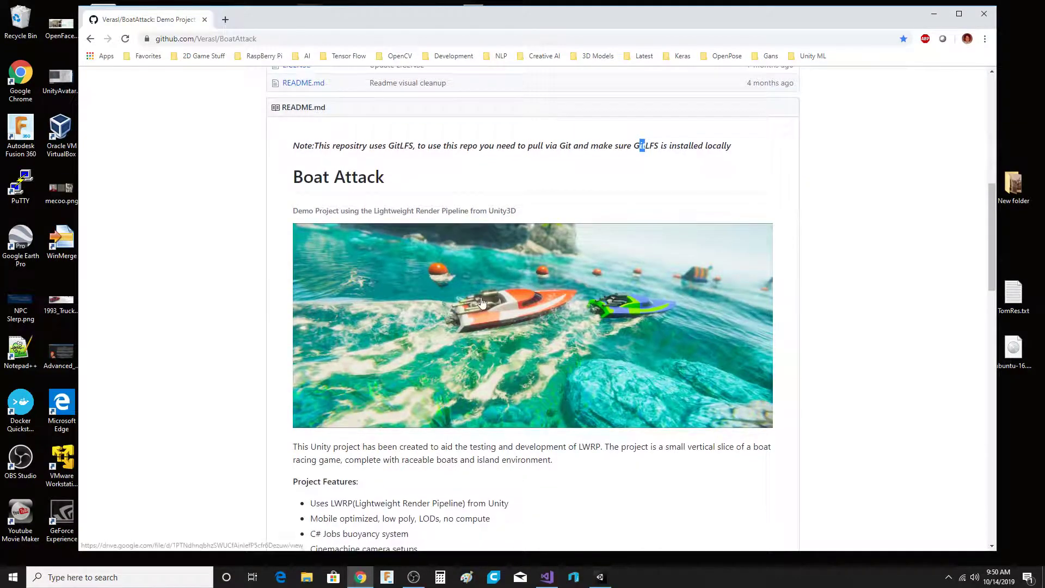
pyautogui.scroll(-15, 868, 344)
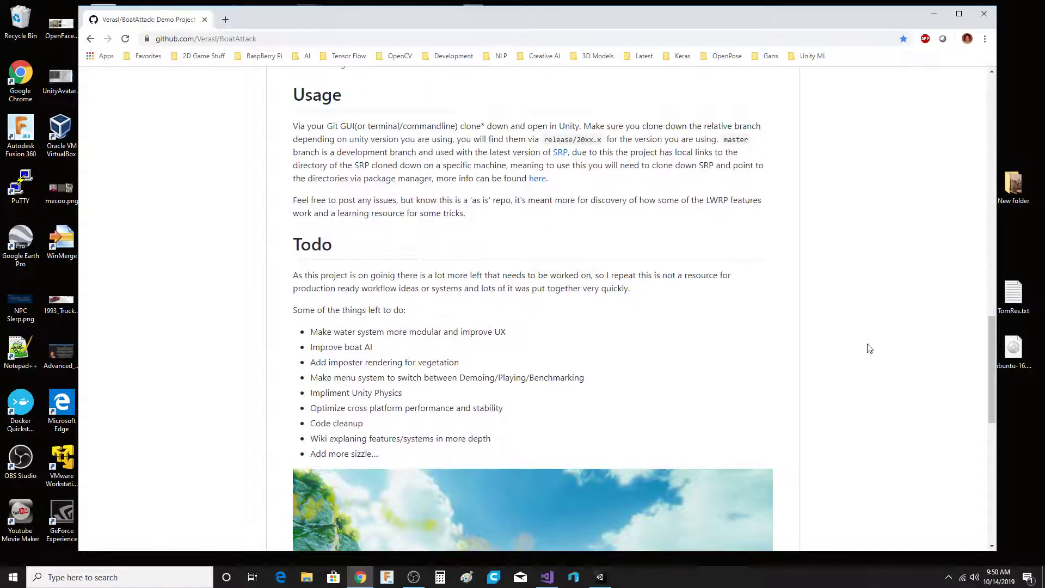
pyautogui.scroll(-3, 789, 353)
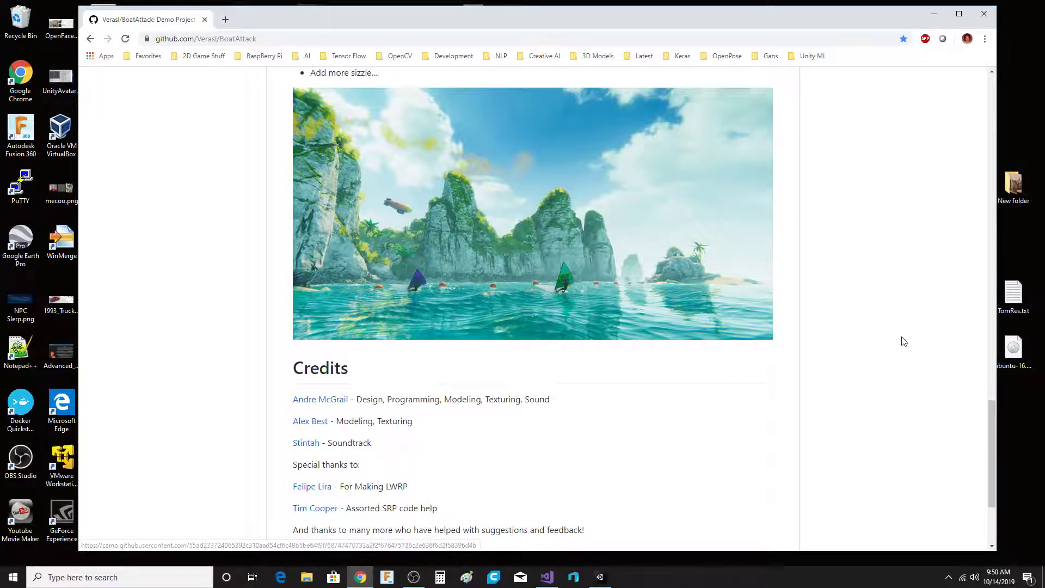
pyautogui.scroll(2, 920, 354)
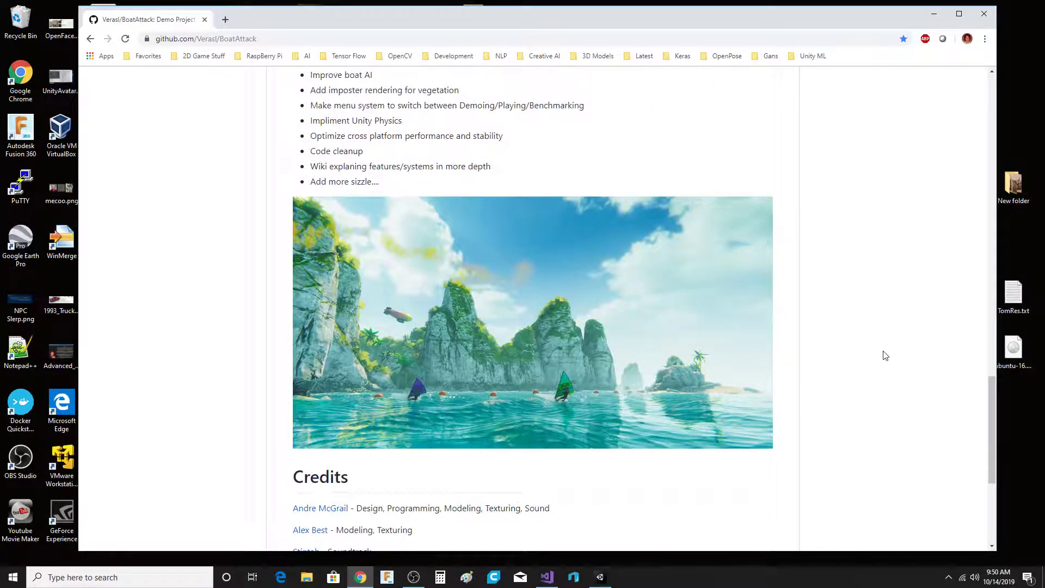
pyautogui.scroll(-5, 878, 371)
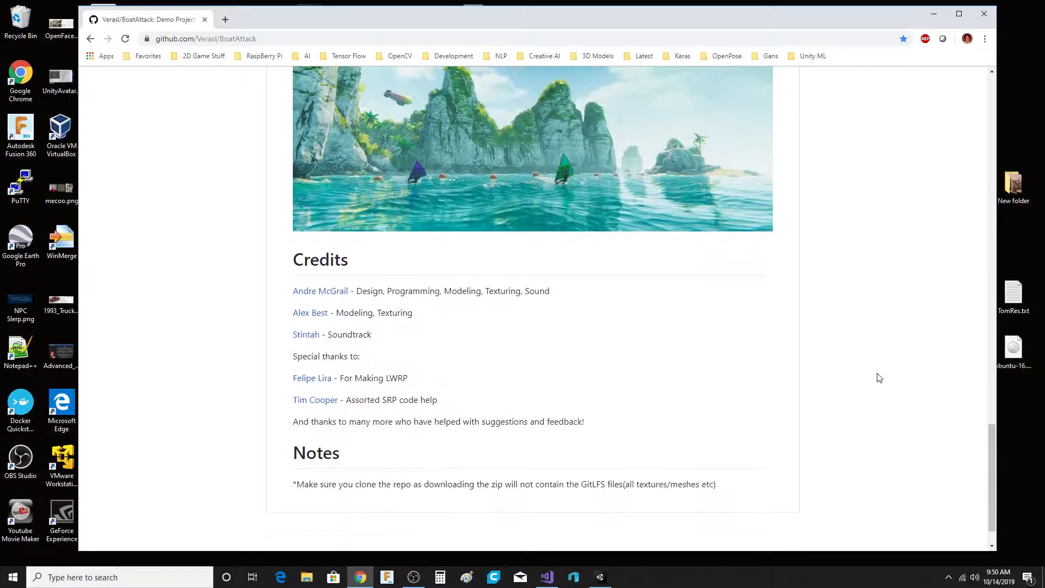
pyautogui.scroll(3, 888, 379)
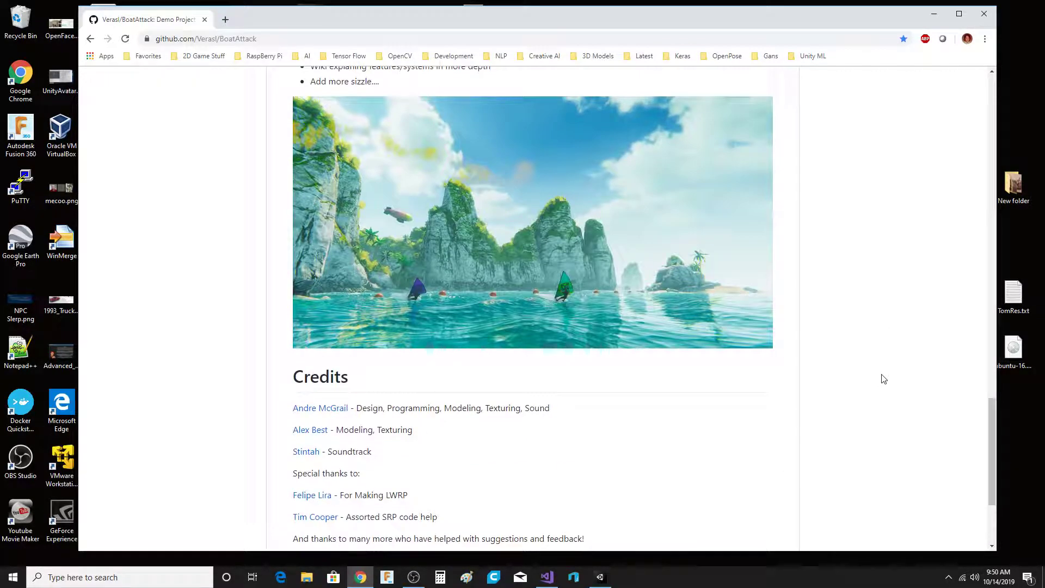
pyautogui.scroll(2, 915, 373)
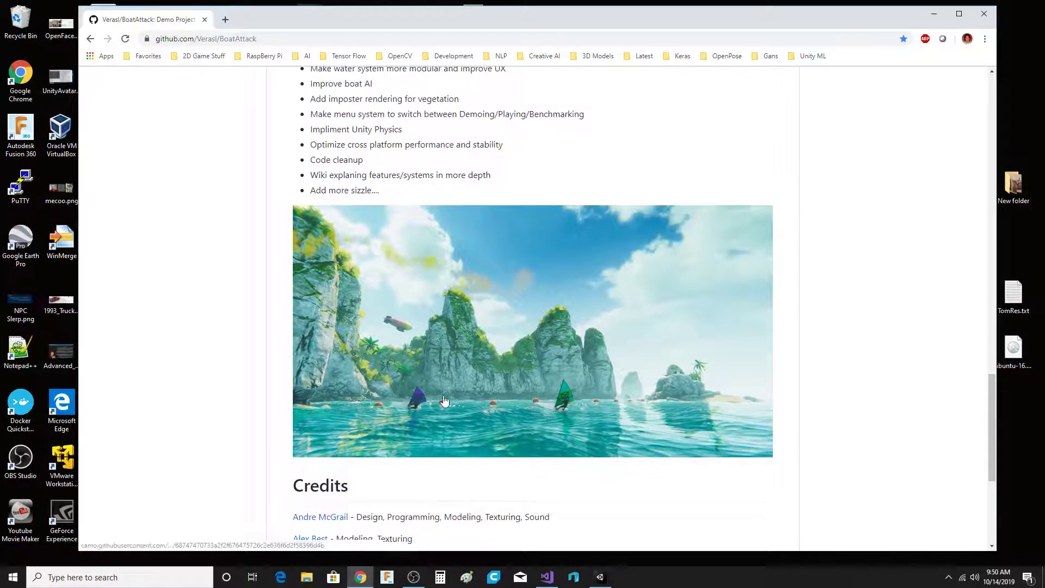
pyautogui.scroll(2, 867, 408)
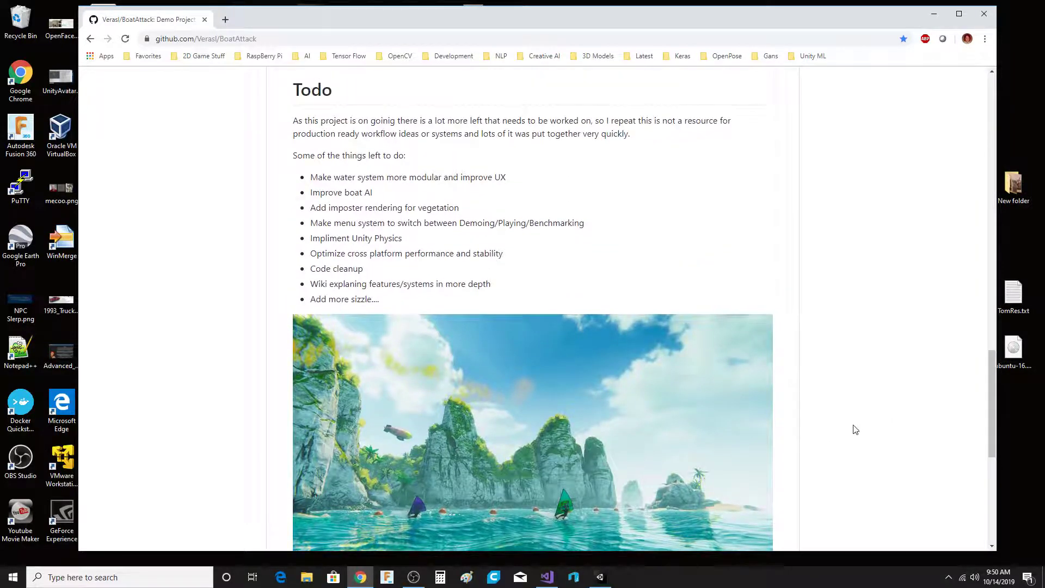
pyautogui.scroll(6, 854, 428)
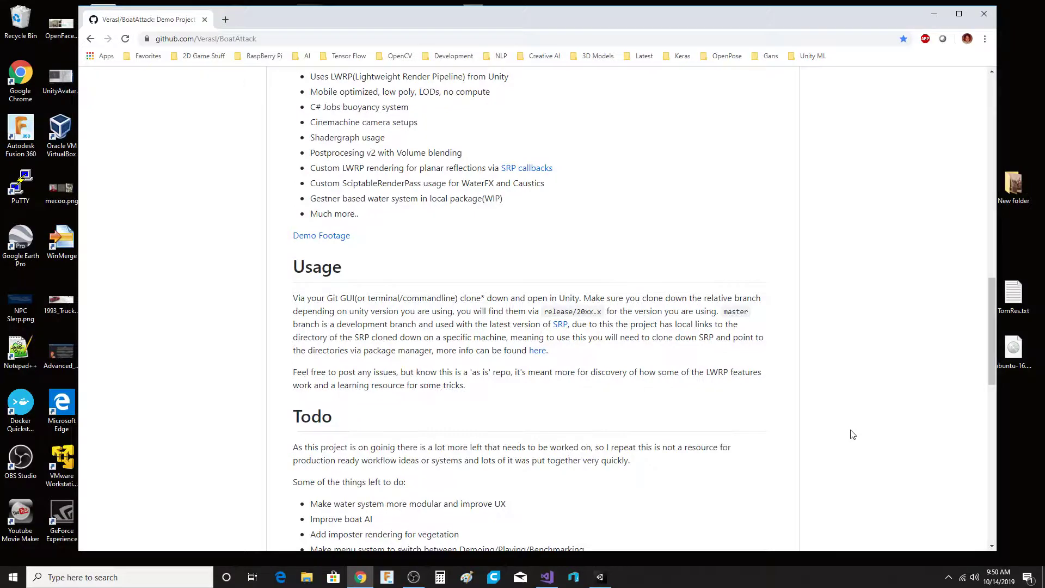
pyautogui.scroll(10, 849, 432)
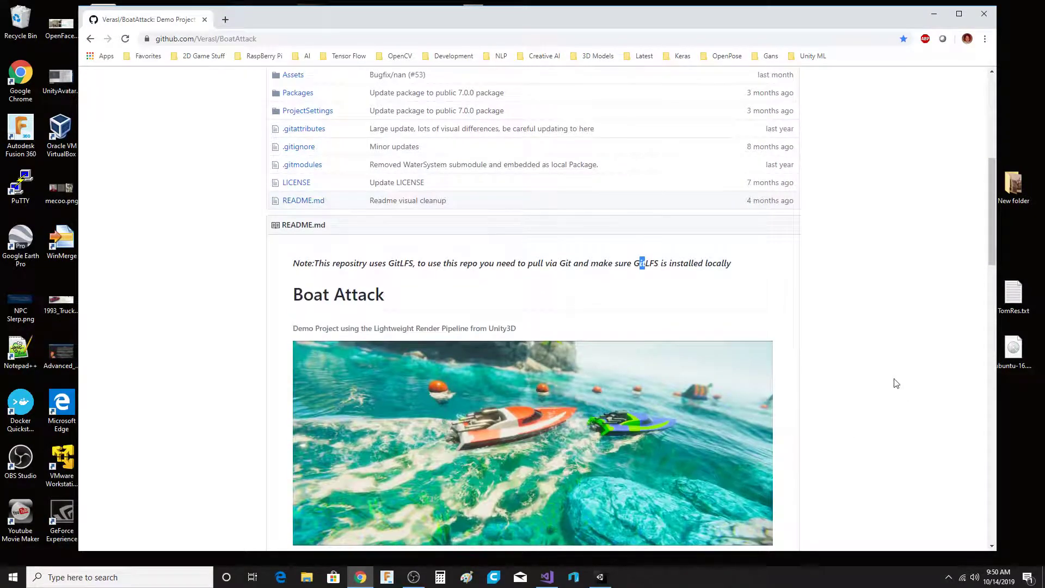
pyautogui.scroll(4, 929, 428)
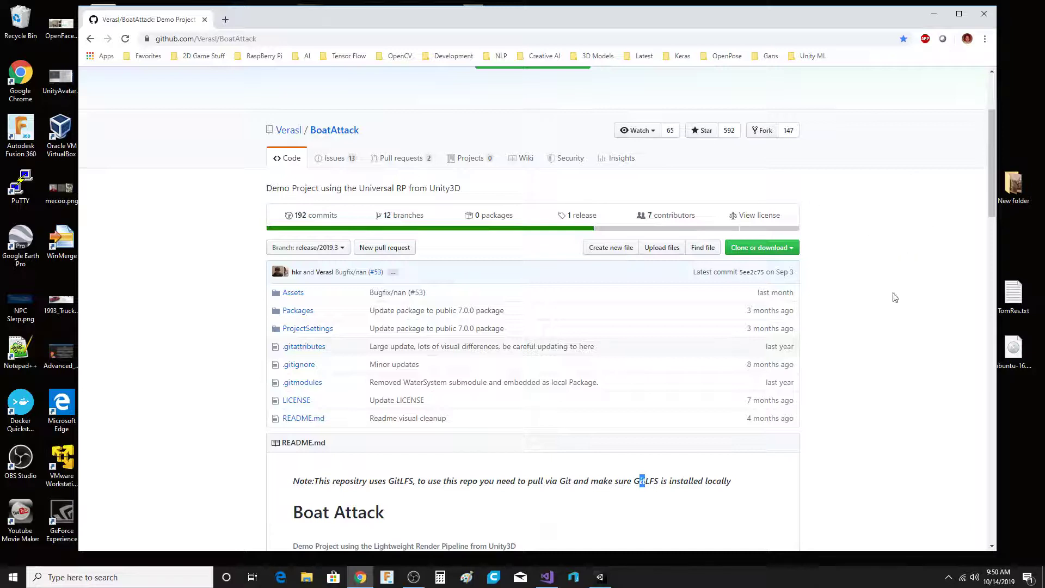
pyautogui.moveTo(841, 24)
pyautogui.mouseDown()
pyautogui.moveTo(803, 9)
pyautogui.moveTo(844, 25)
pyautogui.mouseUp()
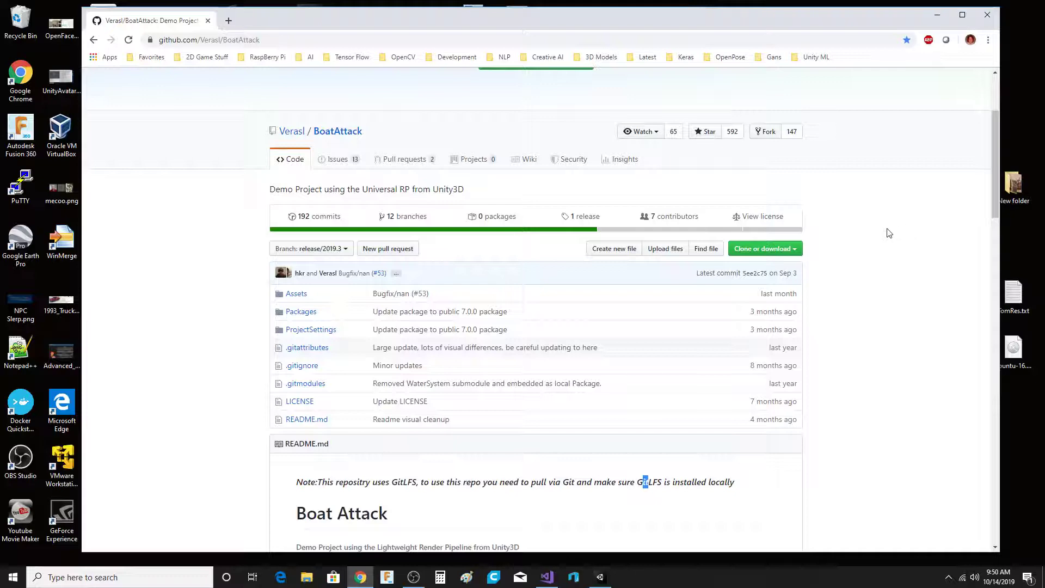
# Minimise Chrome, return to the Unity editor and show the project's Assets folders in an enlarged Project area
pyautogui.click(937, 15)
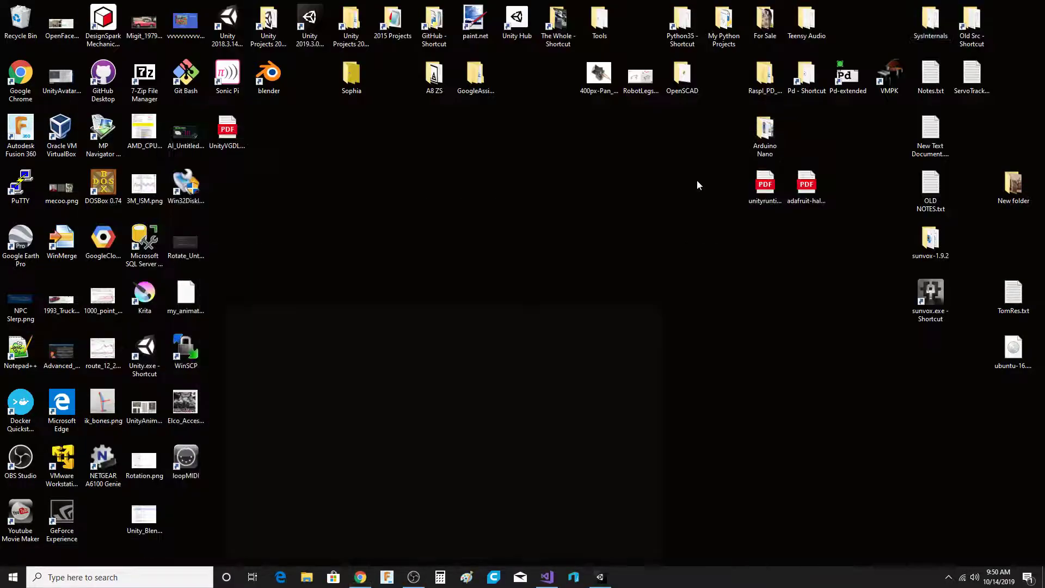
pyautogui.click(600, 577)
pyautogui.moveTo(349, 16)
pyautogui.mouseDown()
pyautogui.moveTo(326, 15)
pyautogui.moveTo(343, 16)
pyautogui.mouseUp()
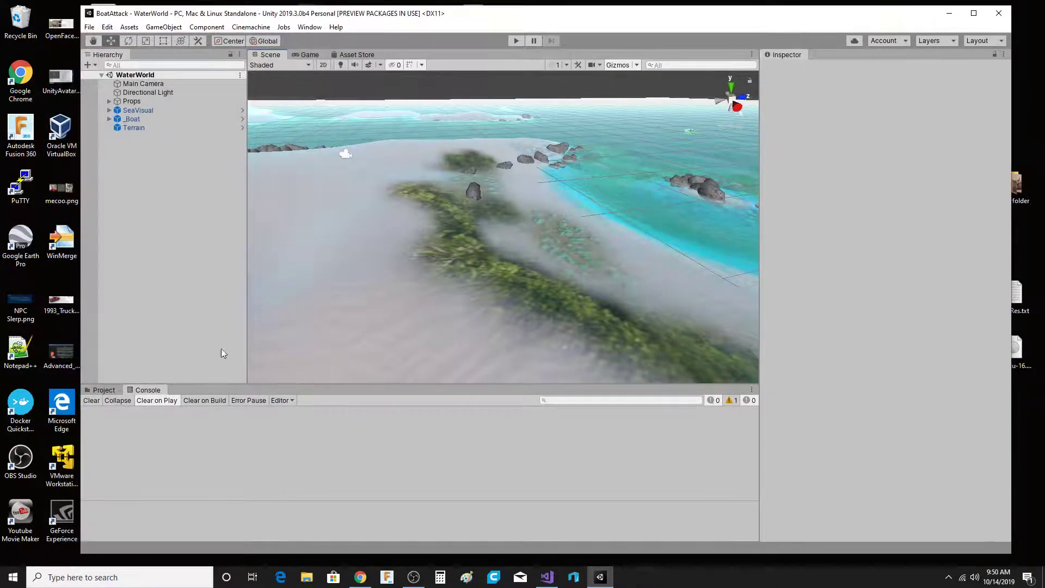
pyautogui.click(104, 391)
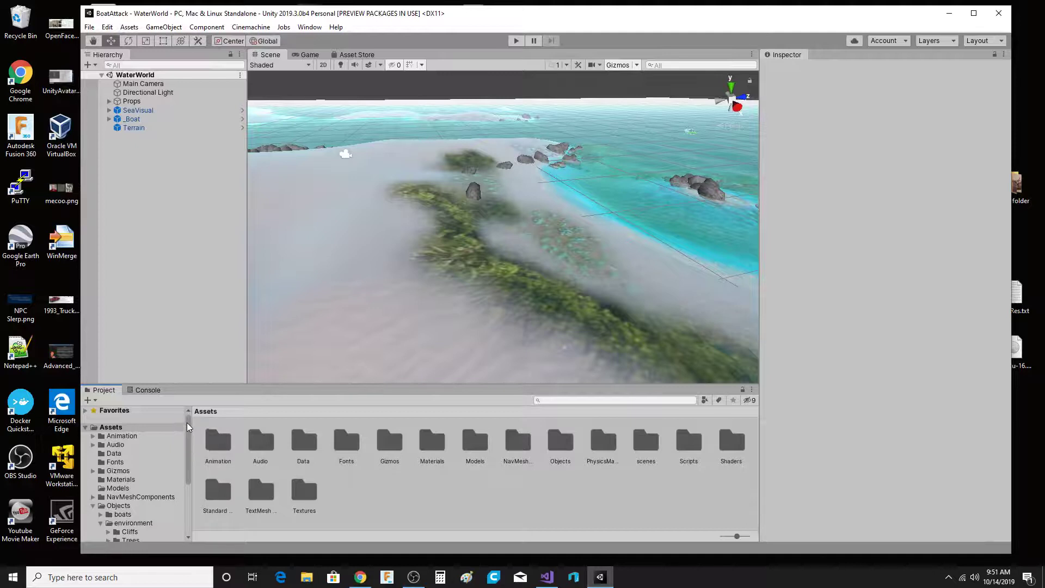
pyautogui.moveTo(314, 384); pyautogui.dragTo(293, 349)
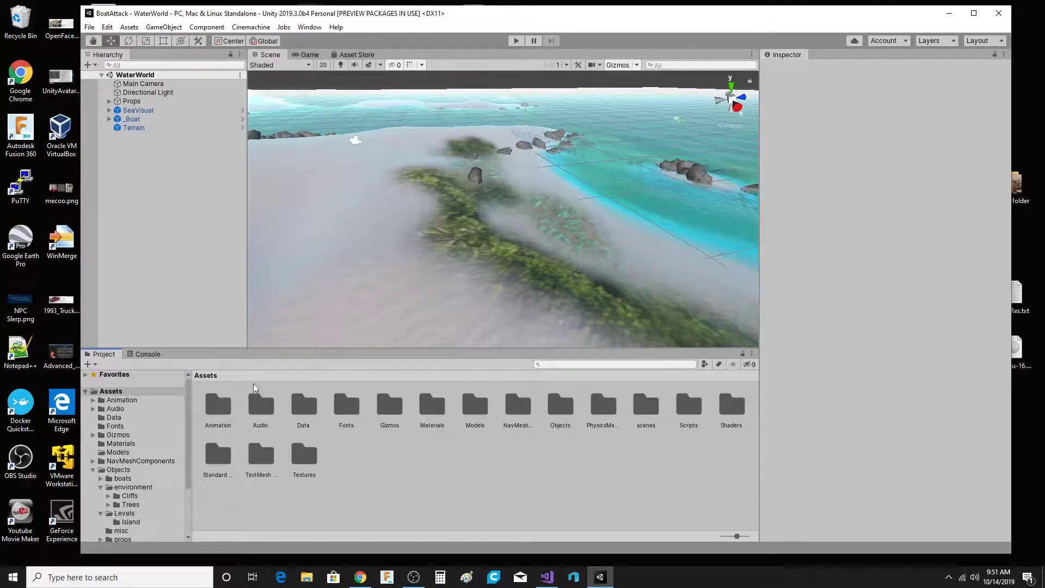
# Open the Island scene from Assets/scenes, watch it run in Play mode and stop it
pyautogui.scroll(-3, 183, 435)
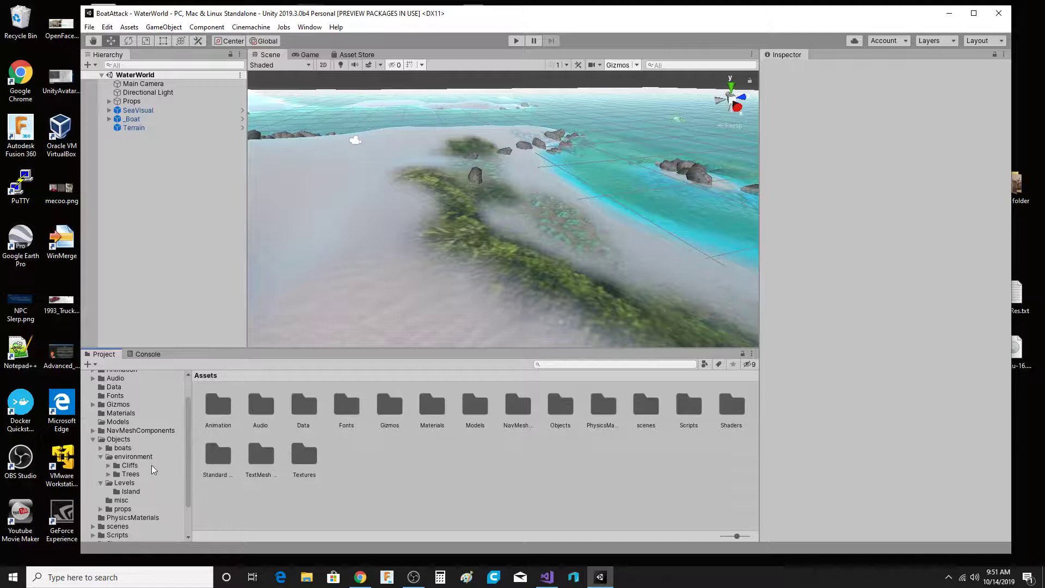
pyautogui.scroll(-3, 188, 482)
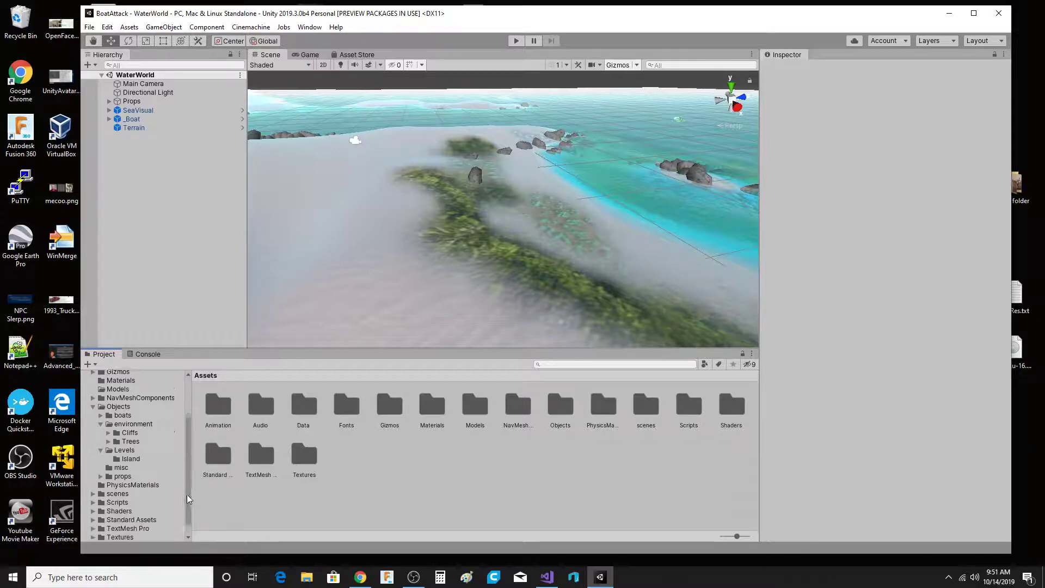
pyautogui.click(93, 483)
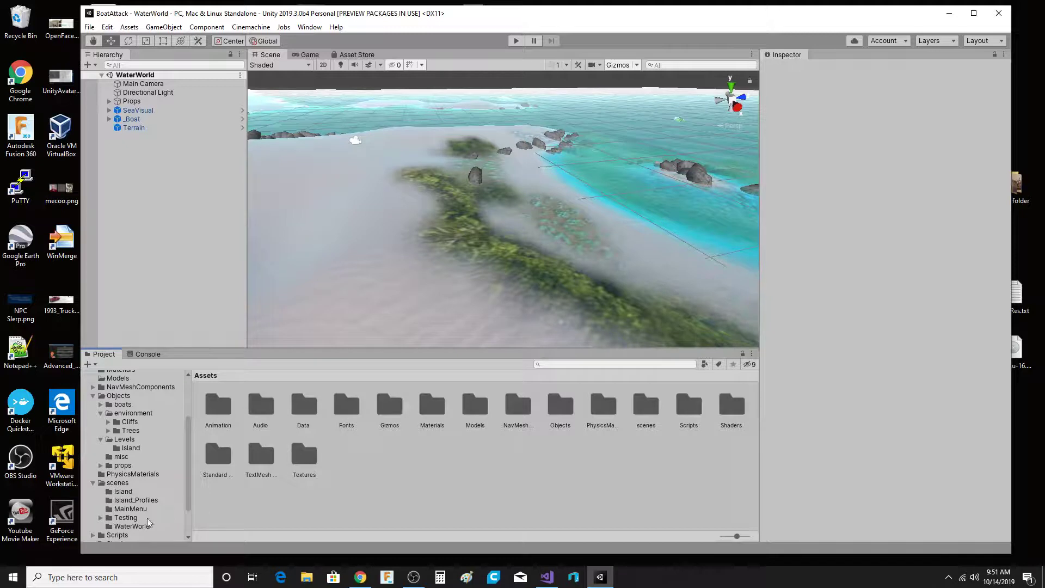
pyautogui.click(123, 492)
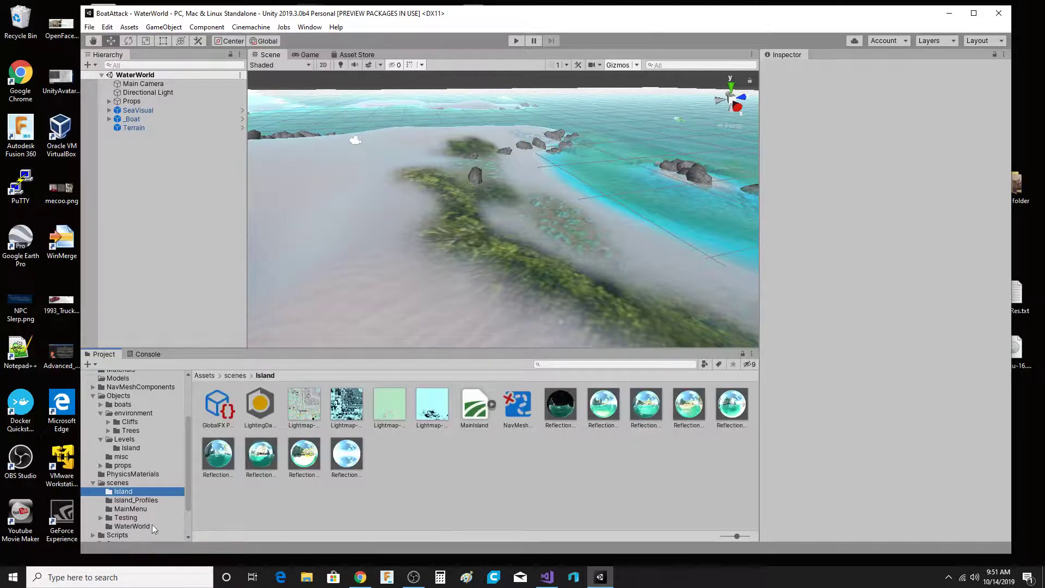
pyautogui.click(116, 483)
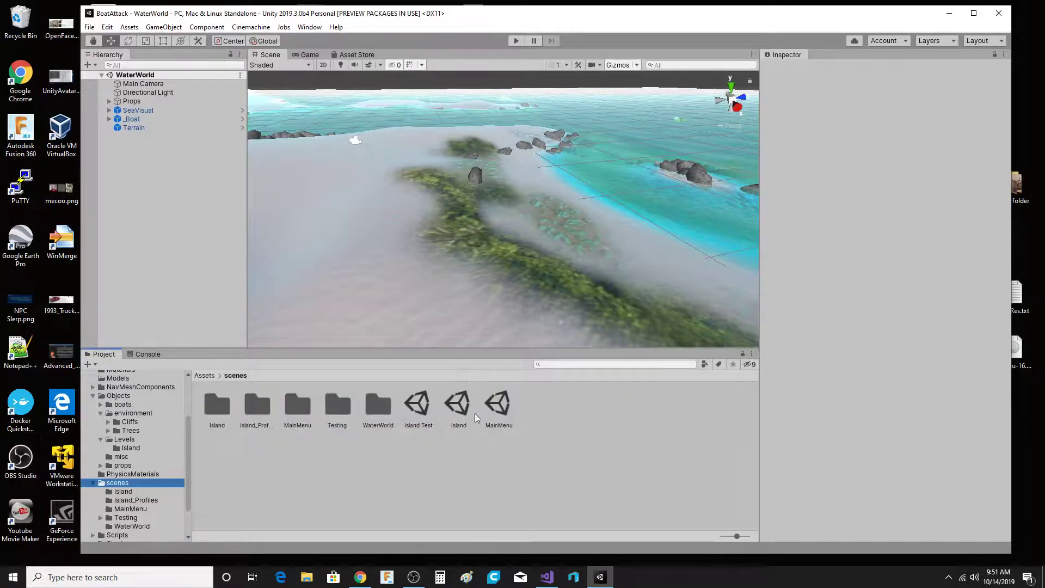
pyautogui.click(459, 407)
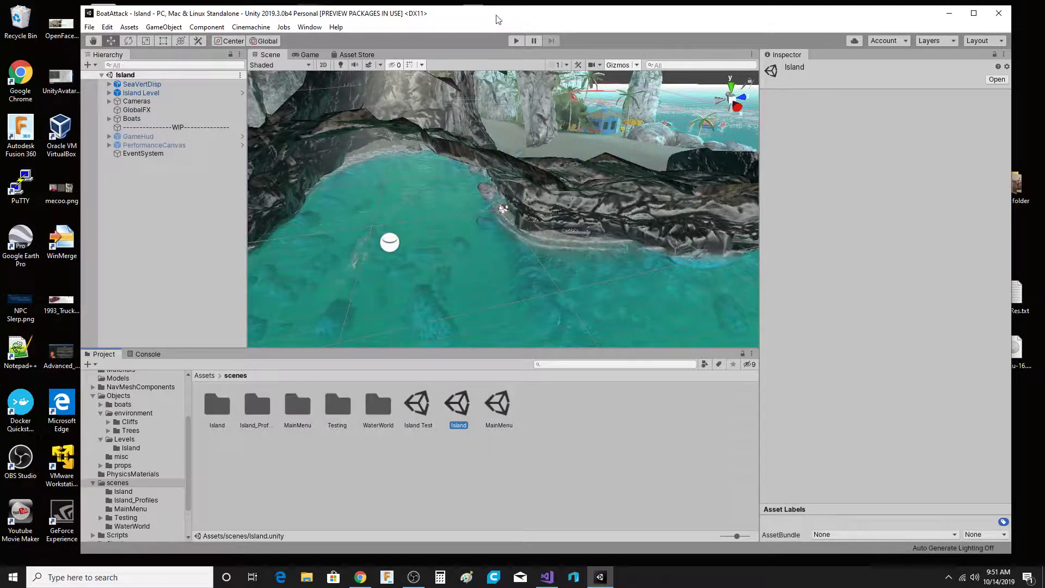
pyautogui.click(516, 40)
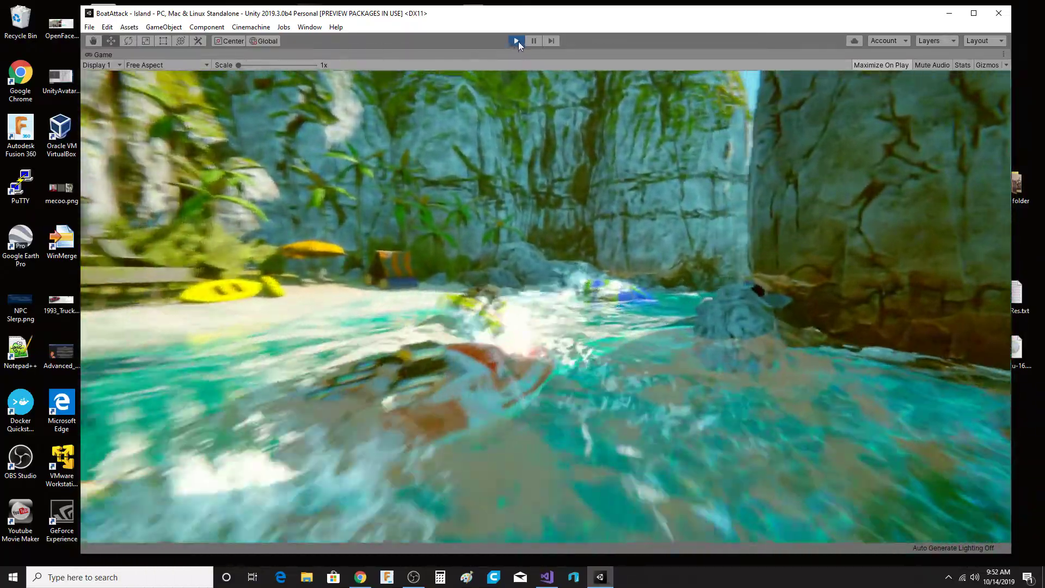
pyautogui.click(518, 41)
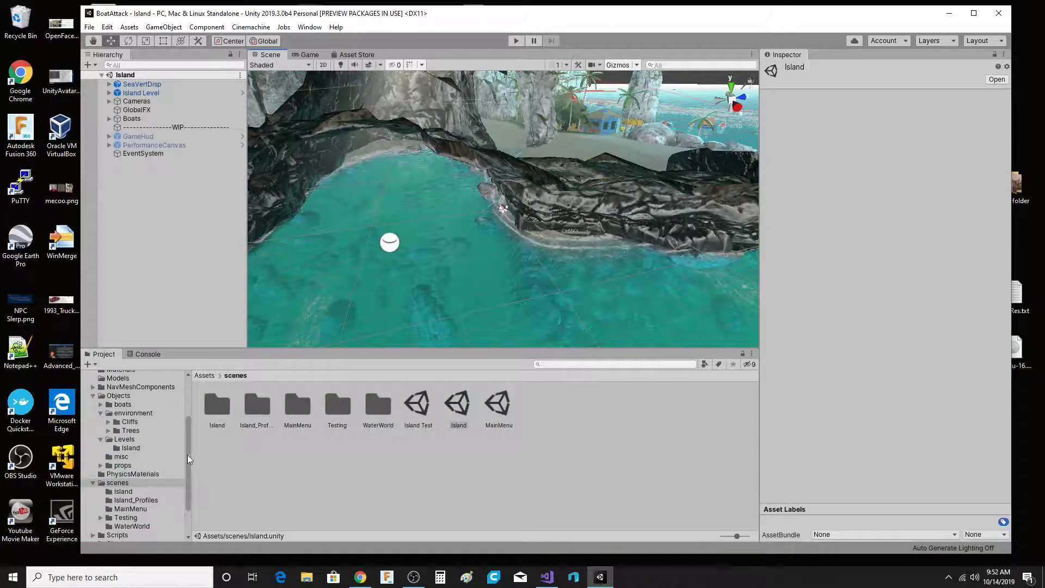
# Open the Water Test scene from the Testing folder, run and stop it, and select its Post object for inspection
pyautogui.scroll(-3, 188, 455)
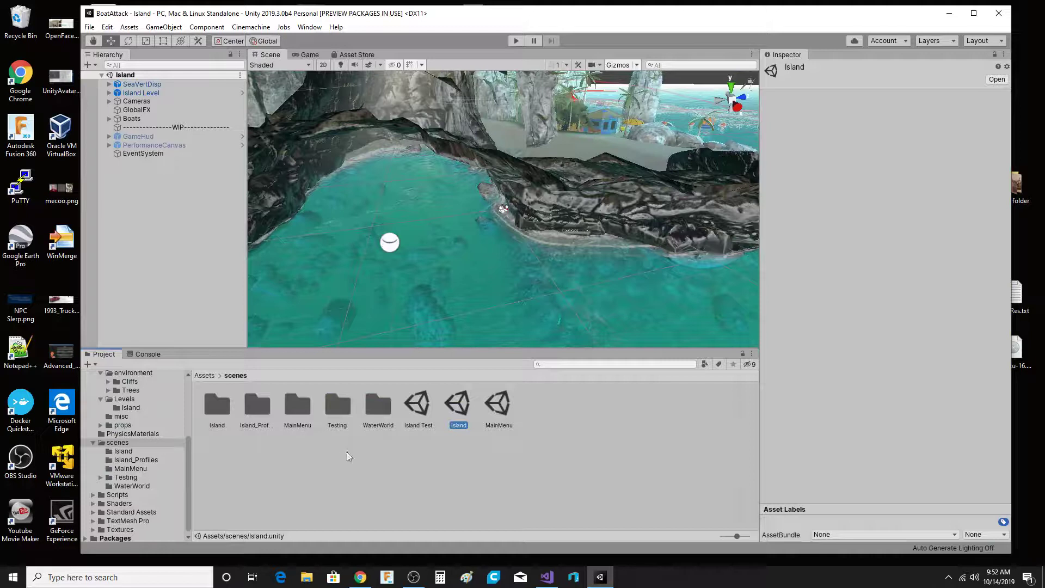
pyautogui.doubleClick(331, 409)
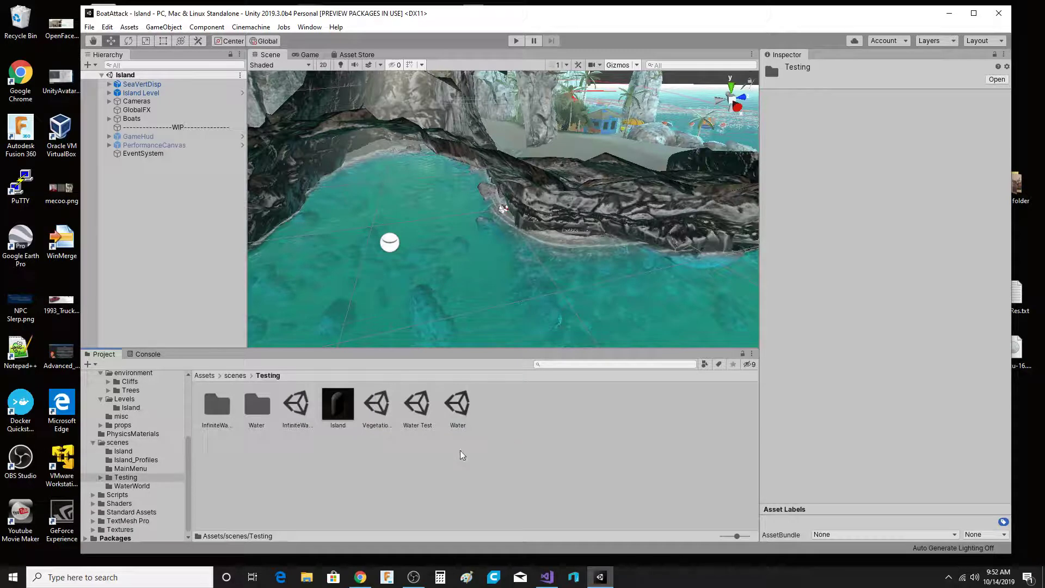
pyautogui.doubleClick(420, 407)
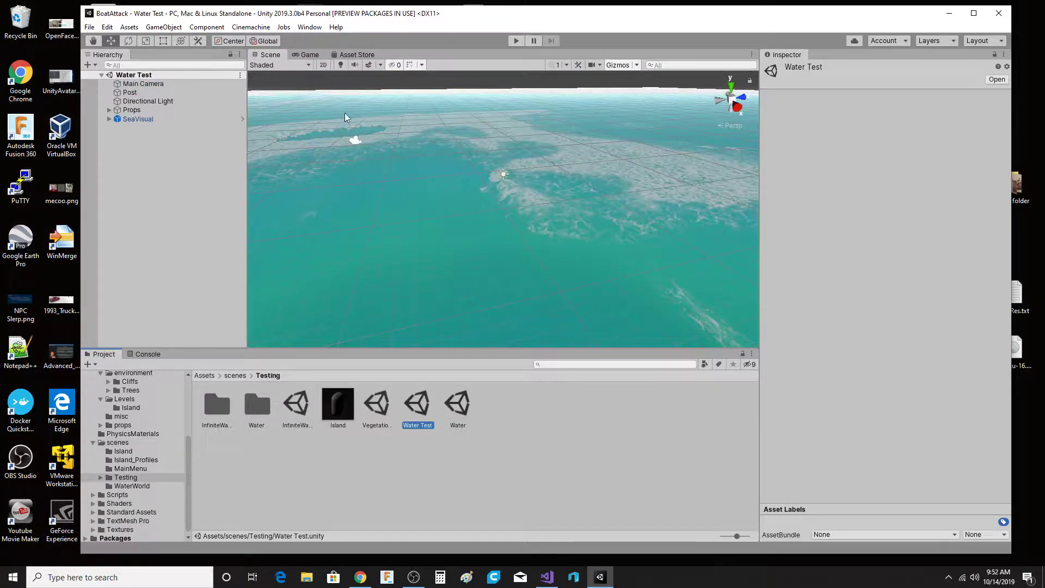
pyautogui.click(516, 40)
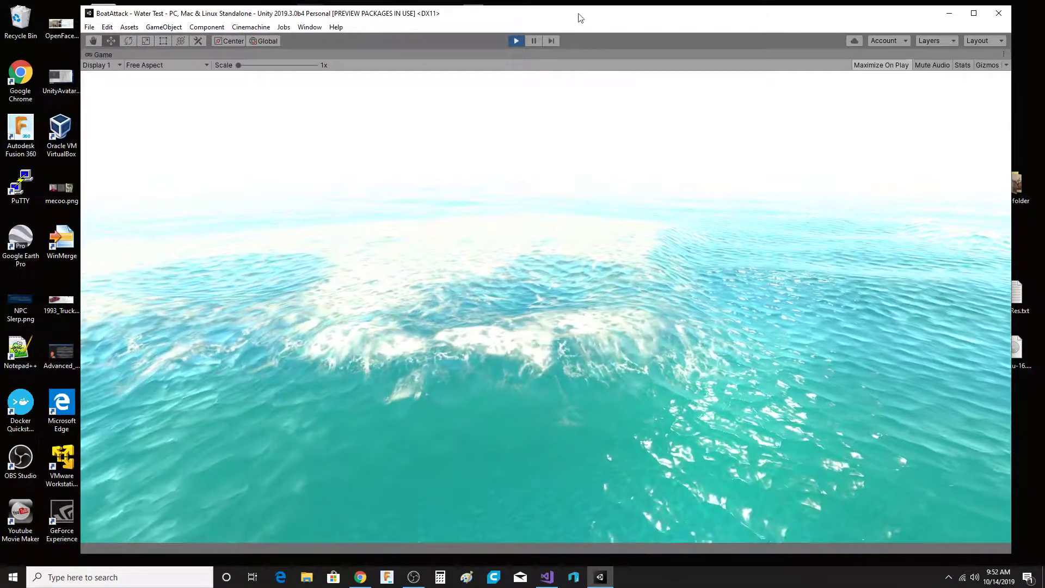
pyautogui.click(515, 41)
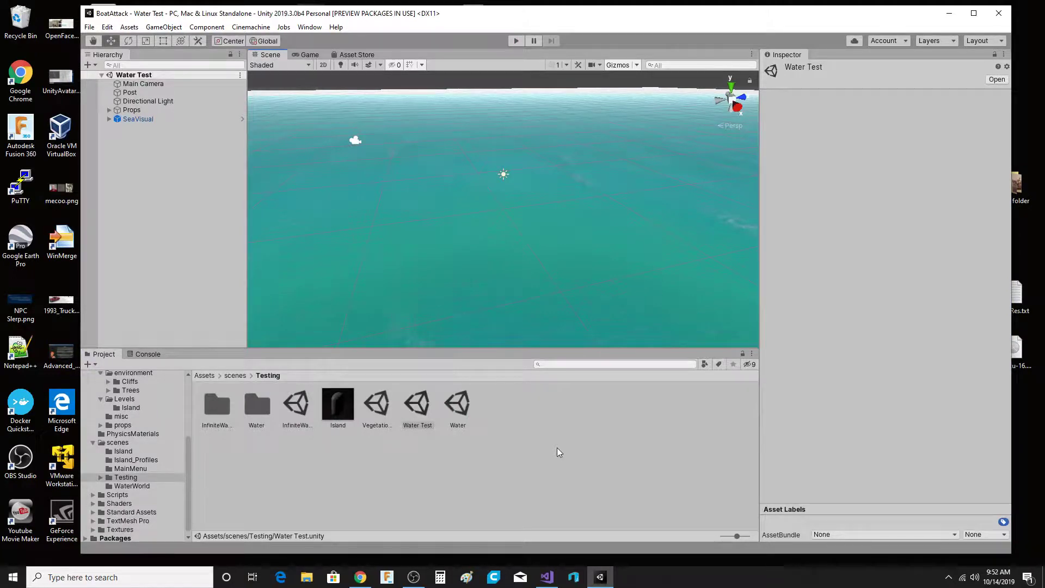
pyautogui.click(133, 93)
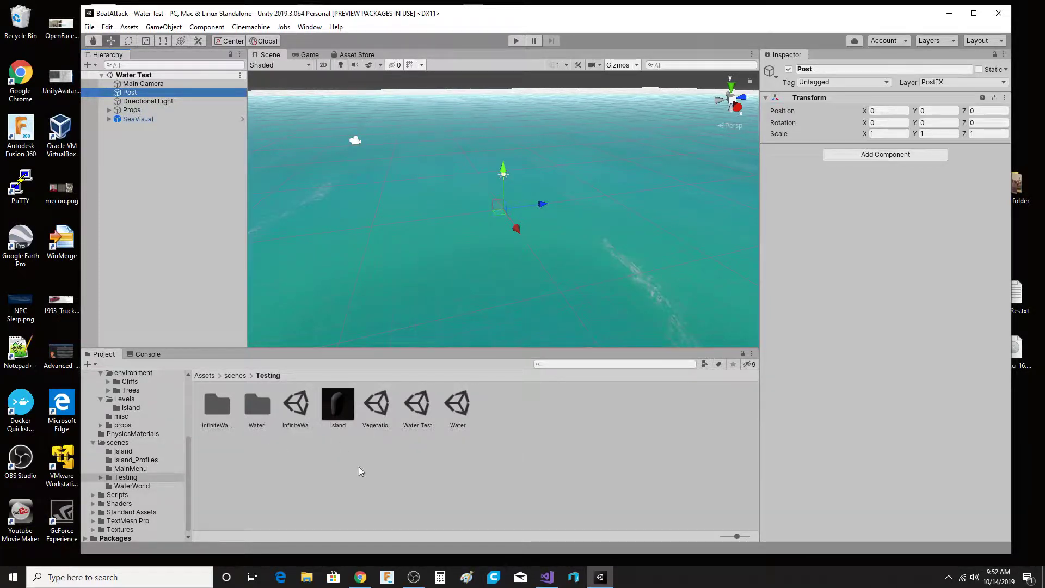
# Reopen the WaterWorld scene from its folder and select the _Boat object to inspect its components
pyautogui.click(130, 486)
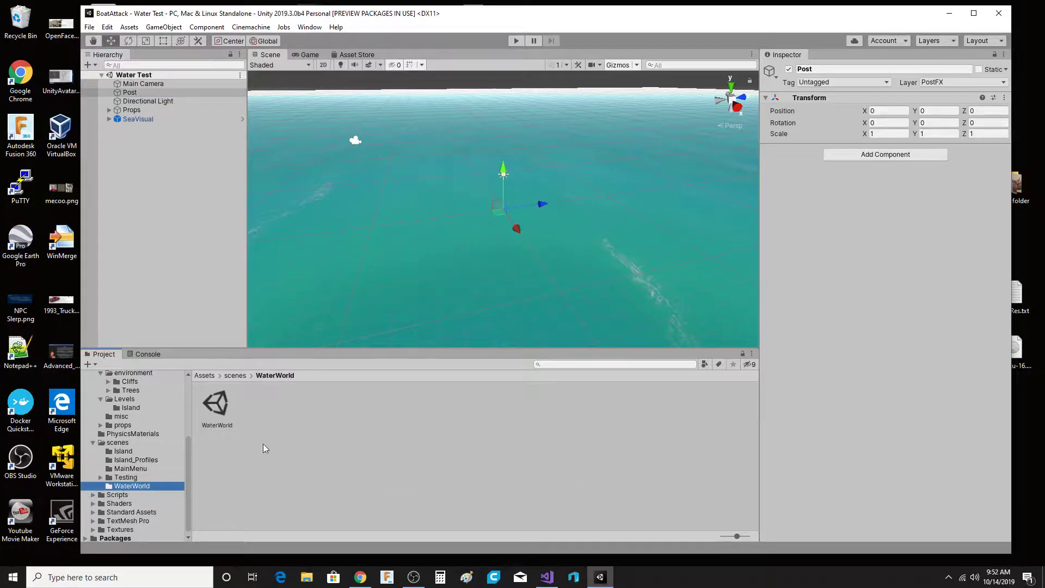
pyautogui.click(219, 407)
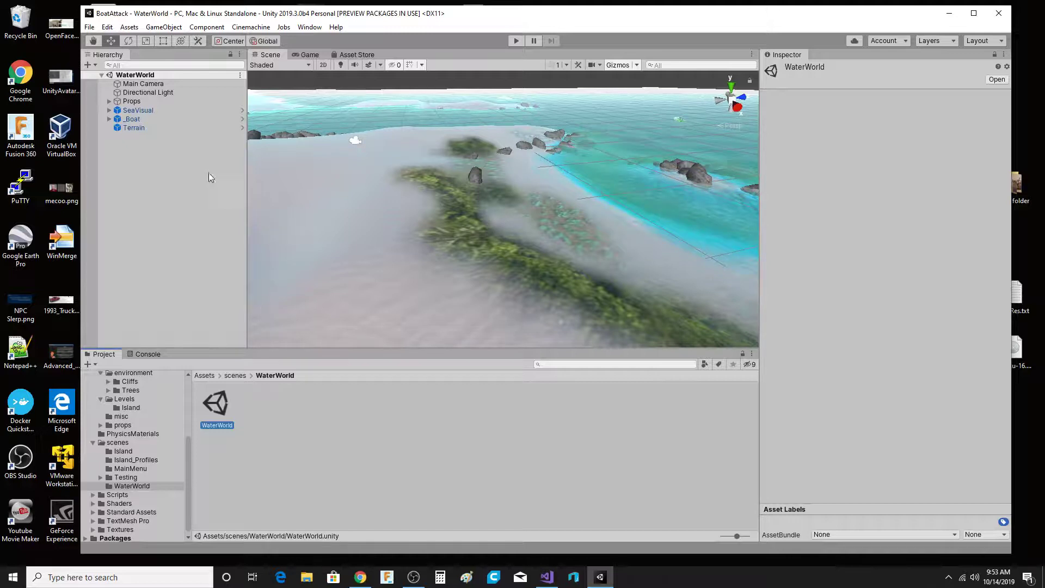
pyautogui.click(142, 120)
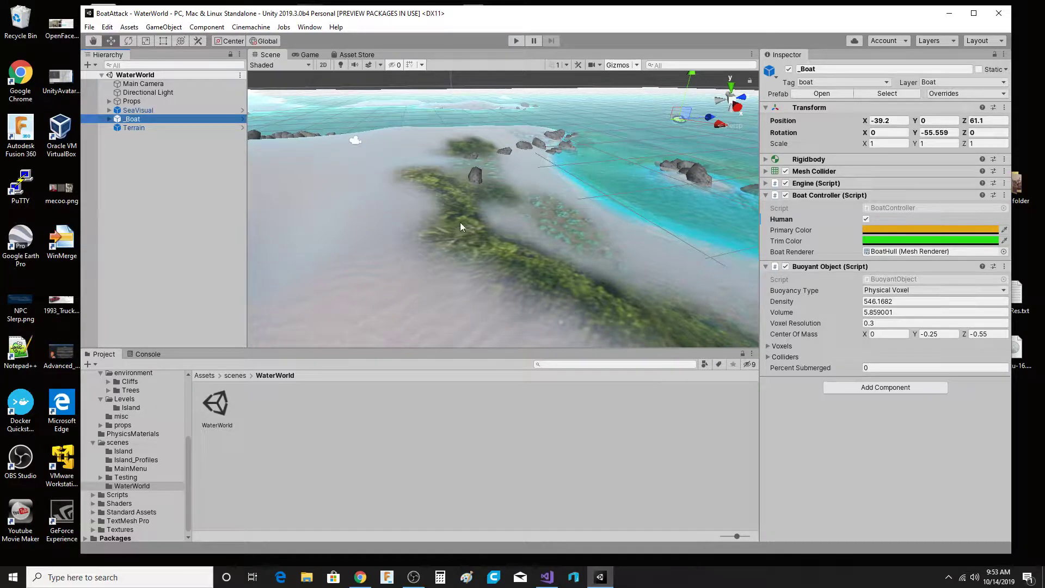
pyautogui.keyDown('alt'); pyautogui.moveTo(460, 222); pyautogui.dragTo(273, 251); pyautogui.keyUp('alt')
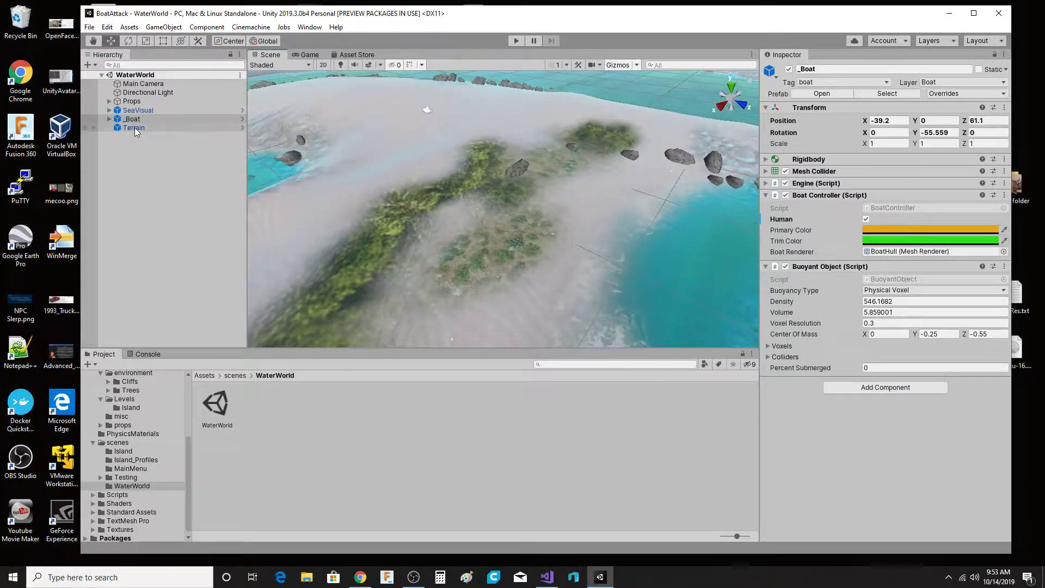
# Look through the scenes/Island and Levels/Island asset folders and survey the WaterWorld island in the Scene and Game views
pyautogui.click(118, 444)
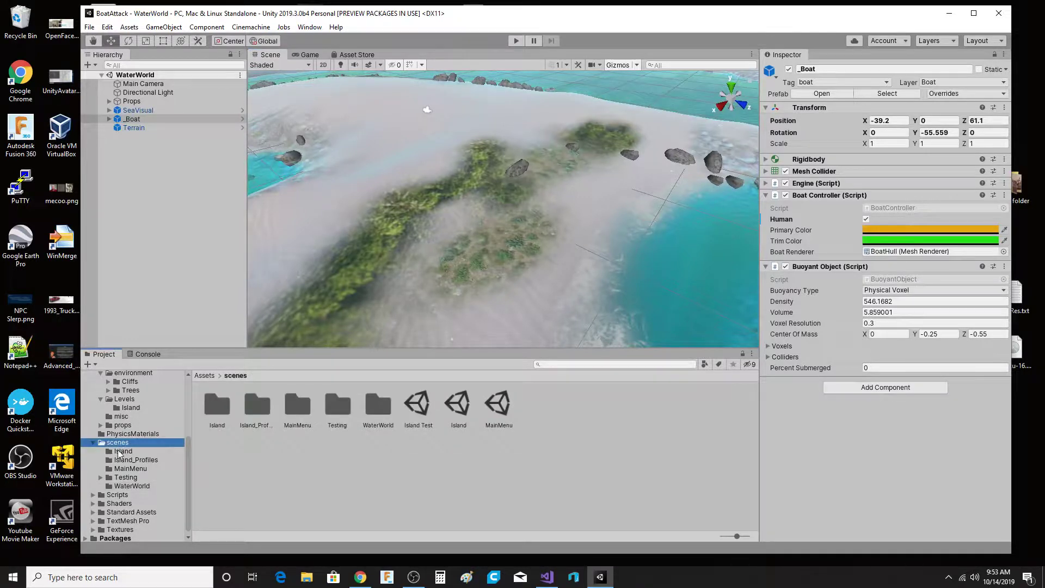
pyautogui.click(127, 452)
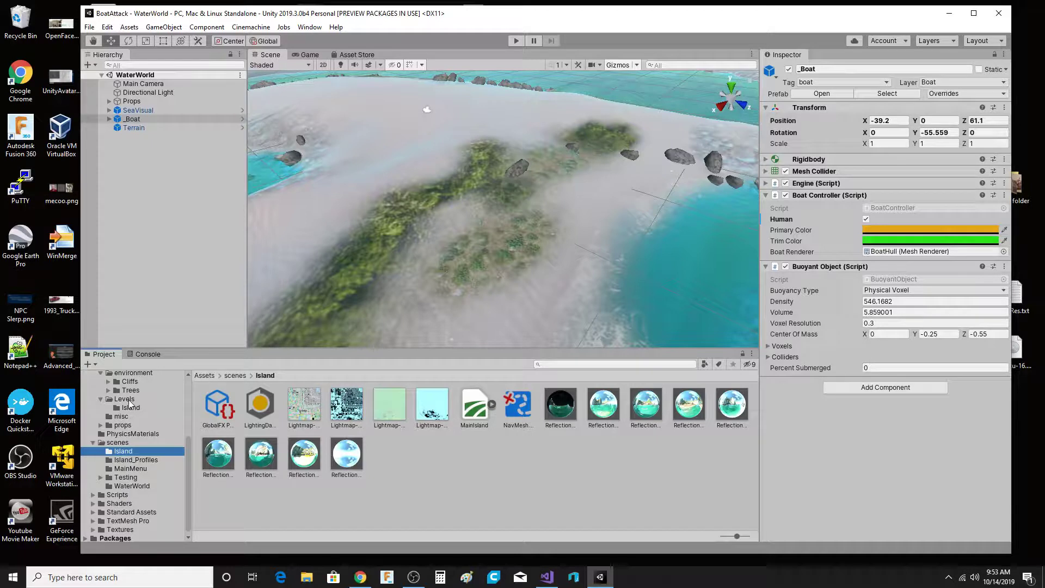
pyautogui.click(130, 408)
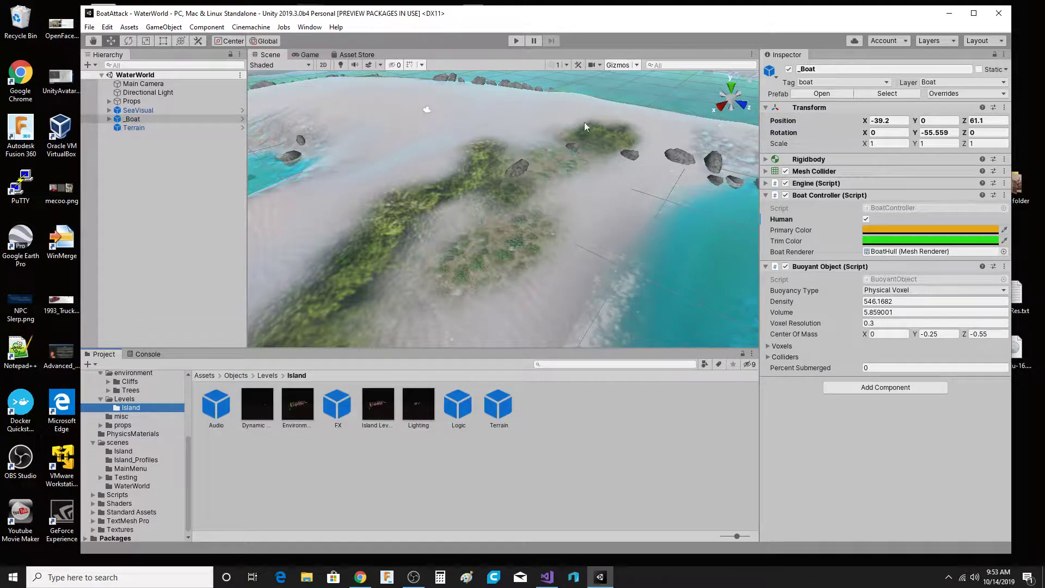
pyautogui.press('alt')
pyautogui.keyDown('alt'); pyautogui.moveTo(486, 220); pyautogui.dragTo(566, 182); pyautogui.keyUp('alt')
pyautogui.keyDown('alt'); pyautogui.moveTo(617, 294); pyautogui.dragTo(463, 344); pyautogui.keyUp('alt')
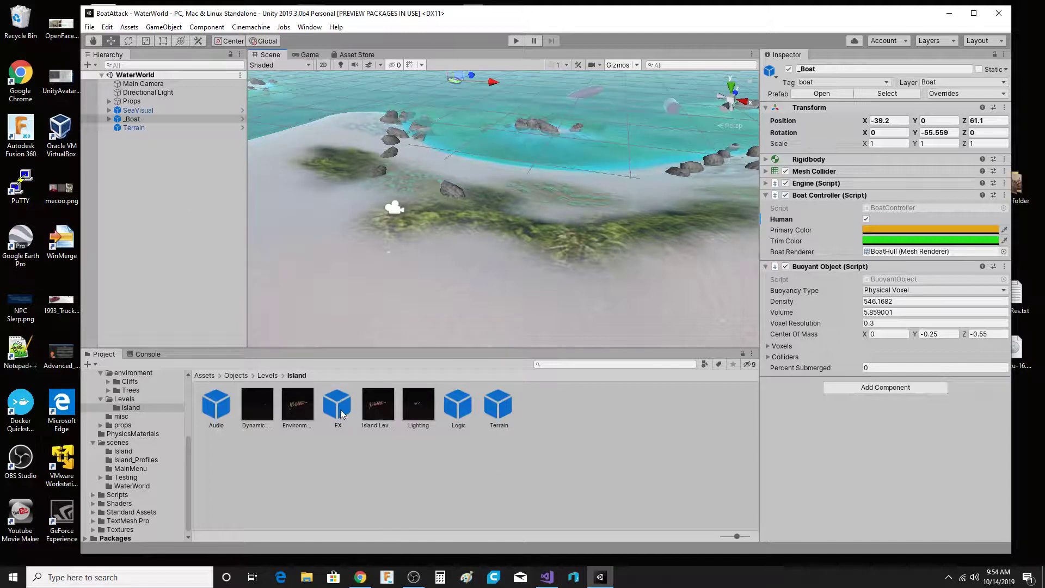
pyautogui.click(131, 487)
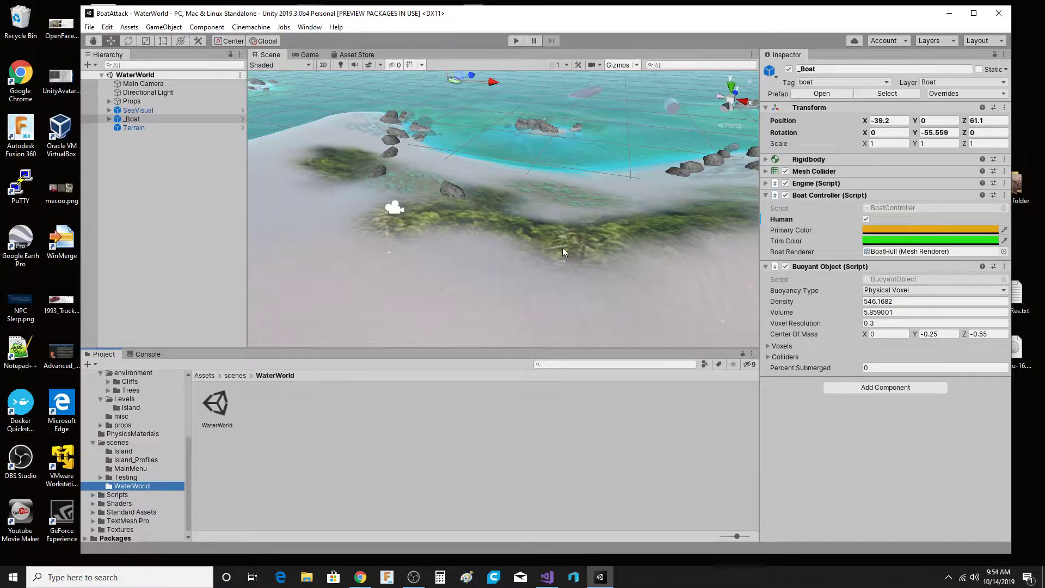
pyautogui.click(307, 54)
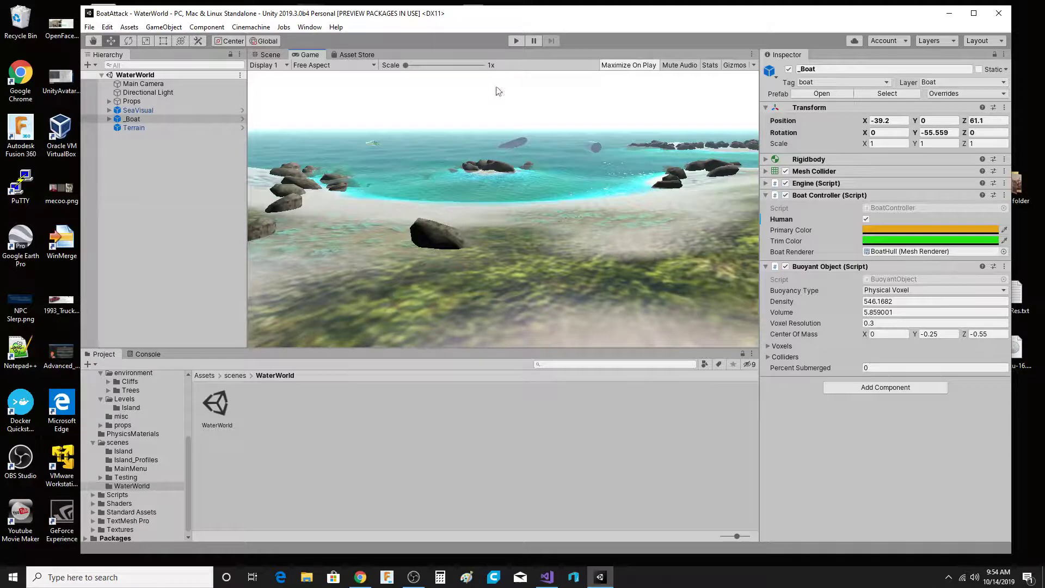
# Switch to Visual Studio and review the HumanController.cs script, covering its acceleration and steering code in FixedUpdate
pyautogui.click(549, 578)
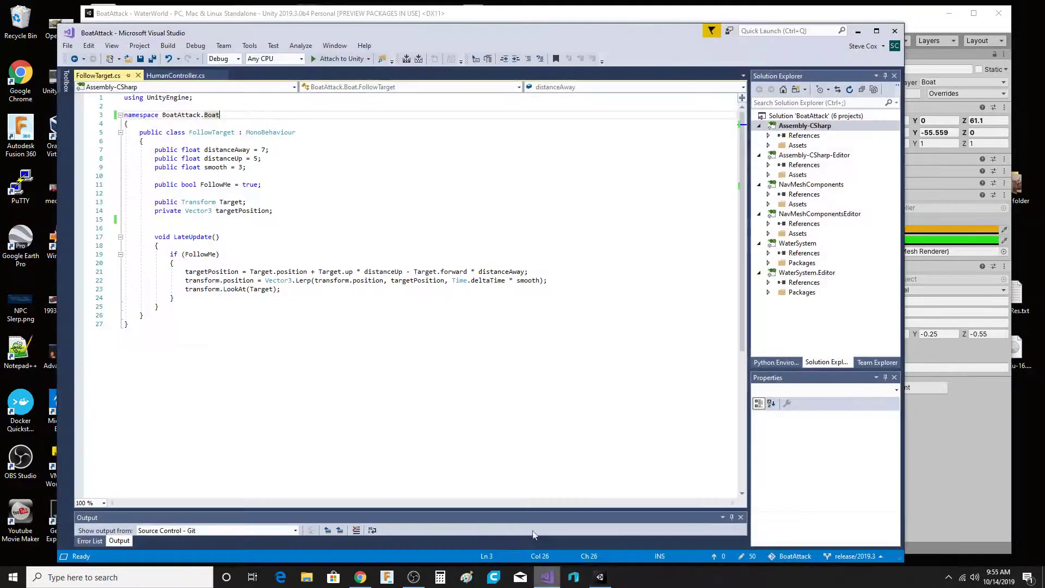
pyautogui.click(172, 76)
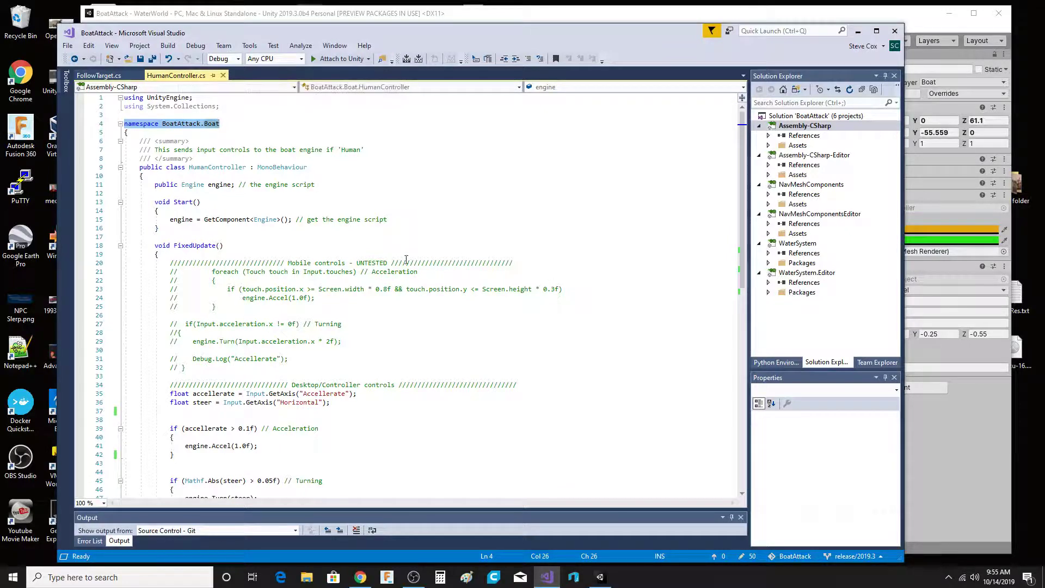
pyautogui.click(422, 236)
pyautogui.scroll(-2, 398, 294)
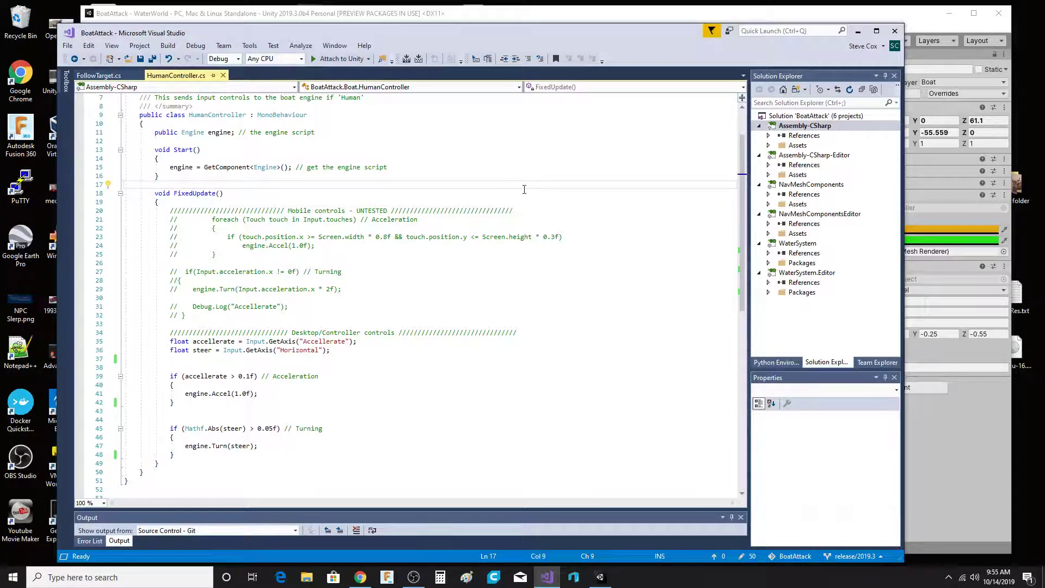
# Switch back to Unity, run the WaterWorld scene, and drive the boat around to the left towards the upright grey capsule near the shore
pyautogui.click(572, 16)
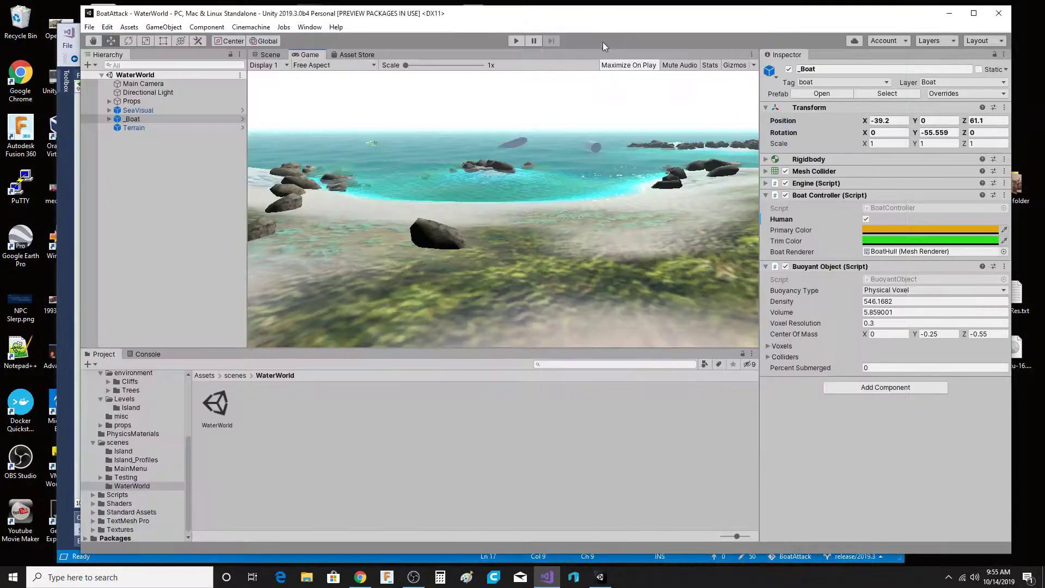
pyautogui.click(516, 41)
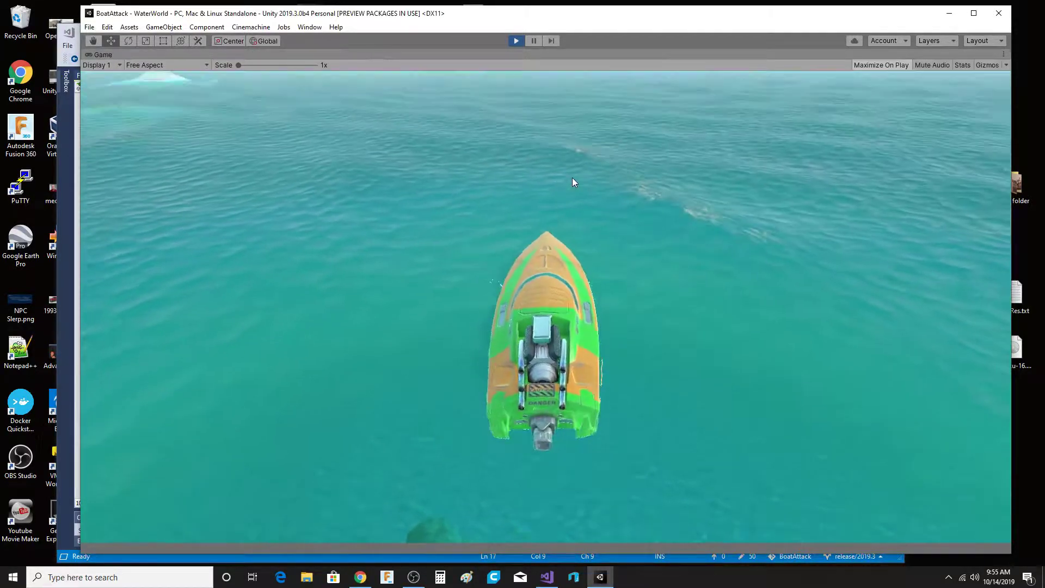
pyautogui.press('w')
pyautogui.press('a')
pyautogui.press('w')
pyautogui.press('a')
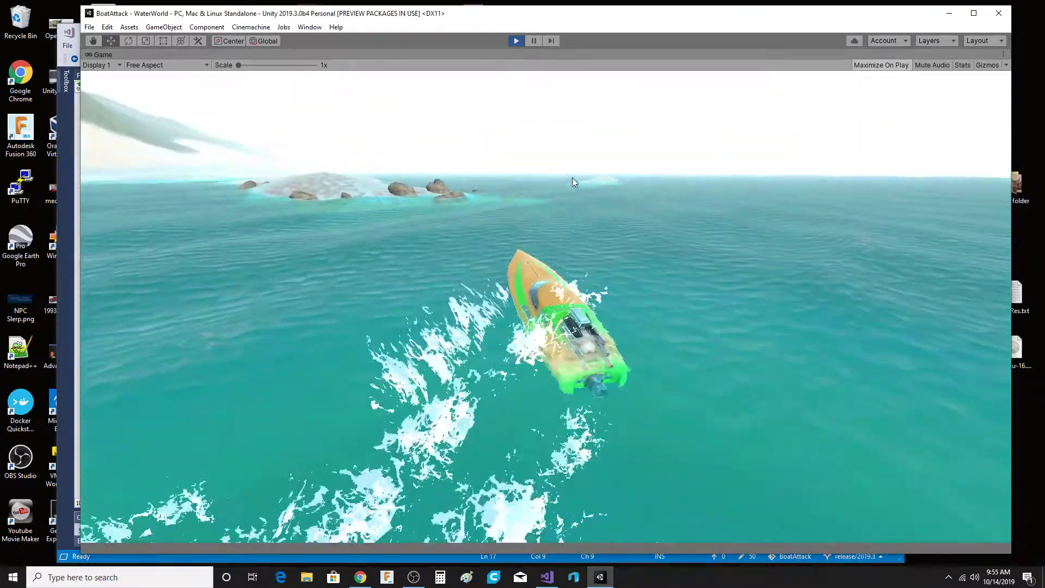
pyautogui.press('w')
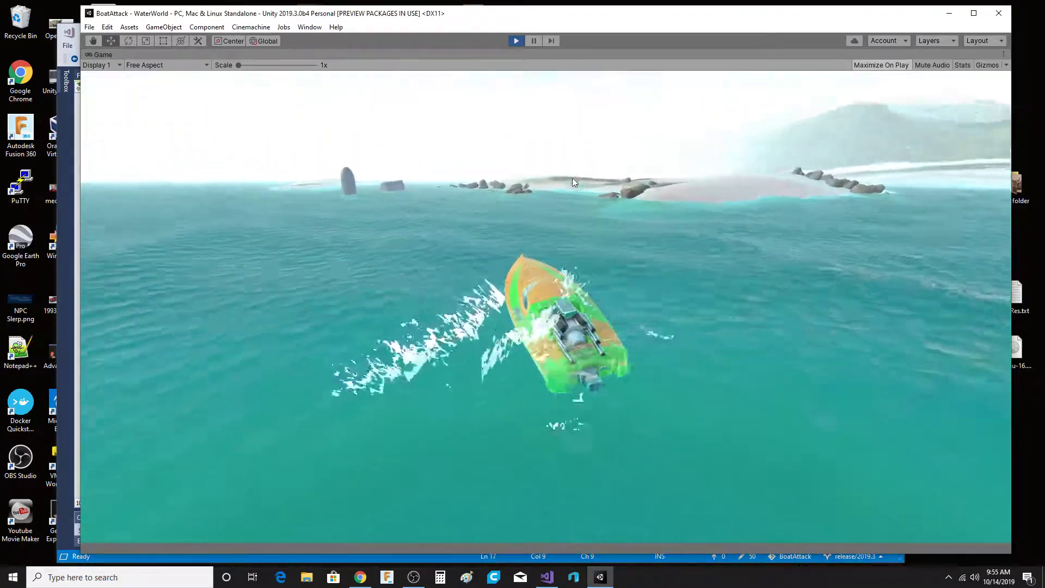
pyautogui.press('w')
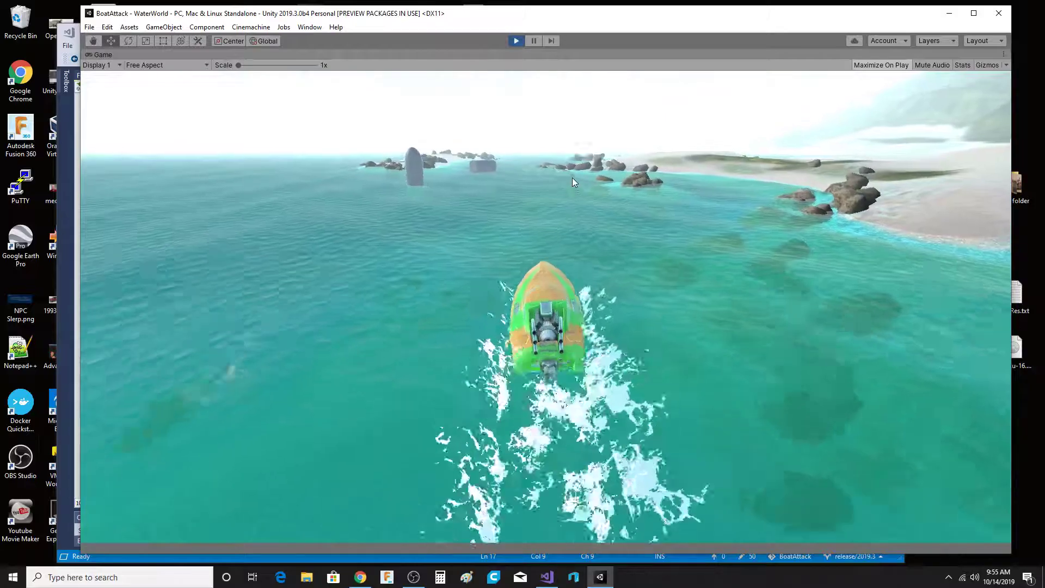
pyautogui.press('w')
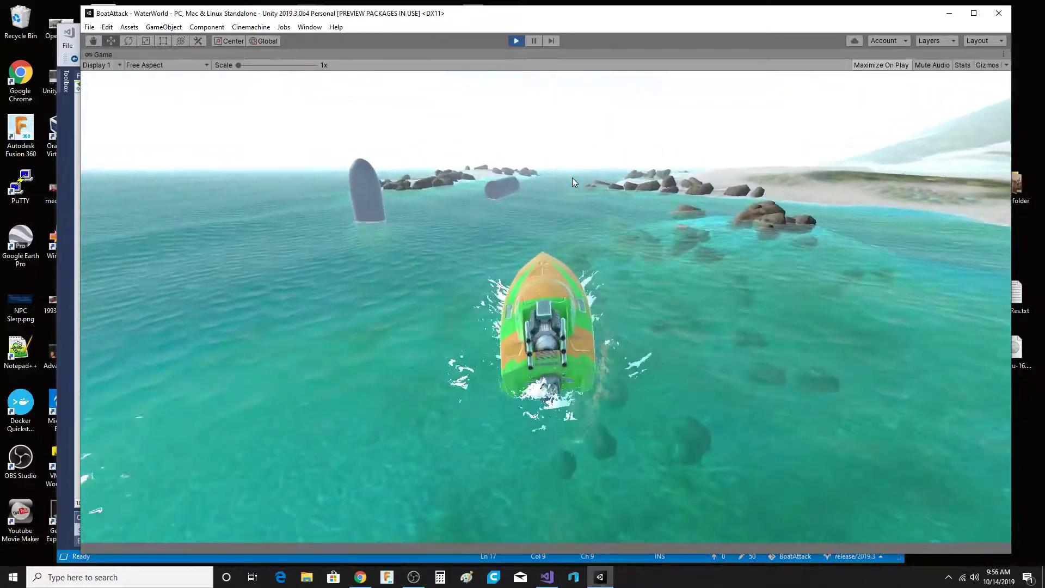
# Steer the boat left and right over the submerged rocks to approach the upright floating capsule
pyautogui.press('a')
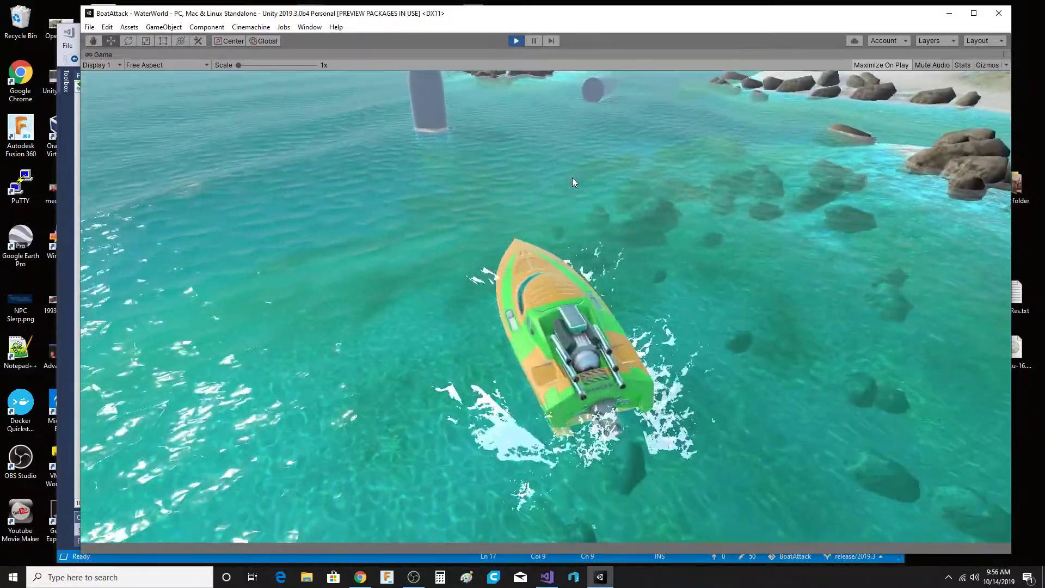
pyautogui.press('d')
pyautogui.press('a')
pyautogui.press('w')
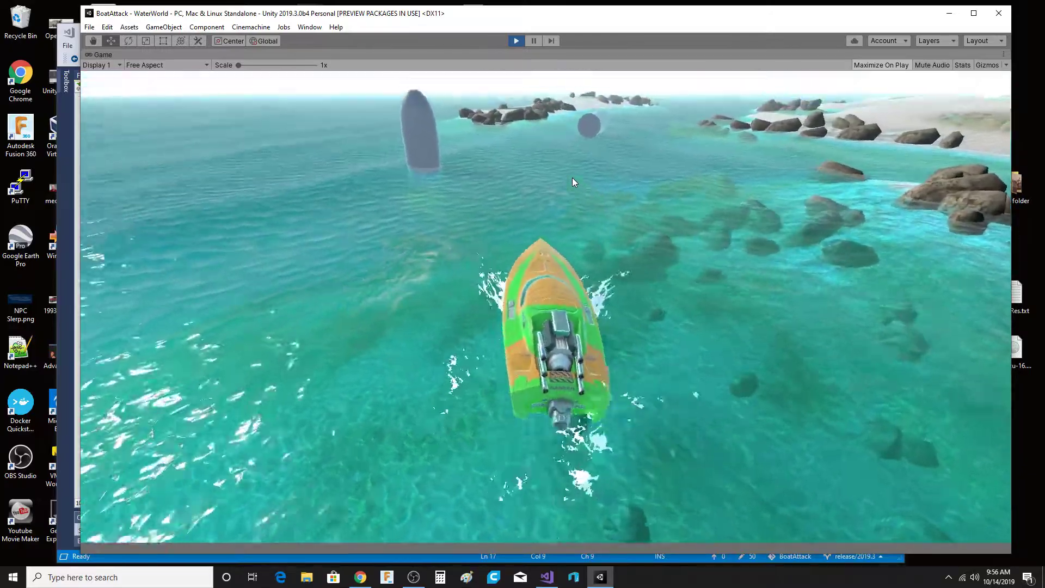
pyautogui.press('a')
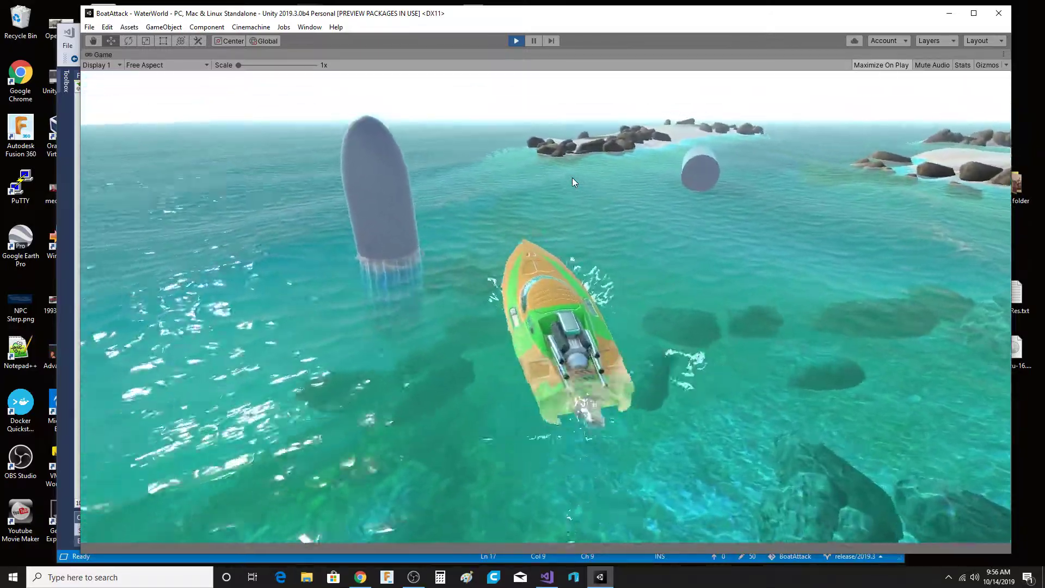
pyautogui.press('d')
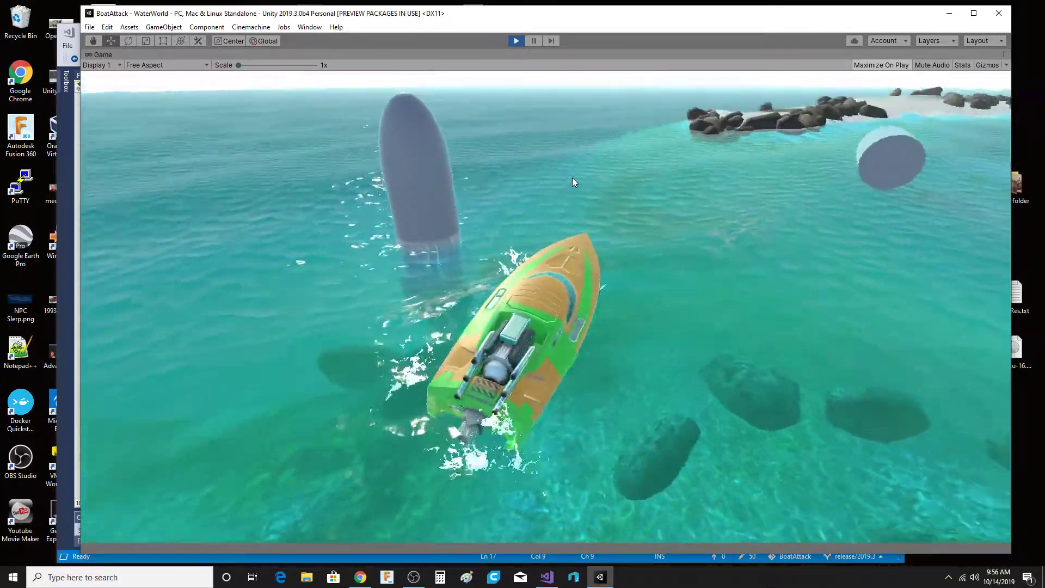
pyautogui.press('a')
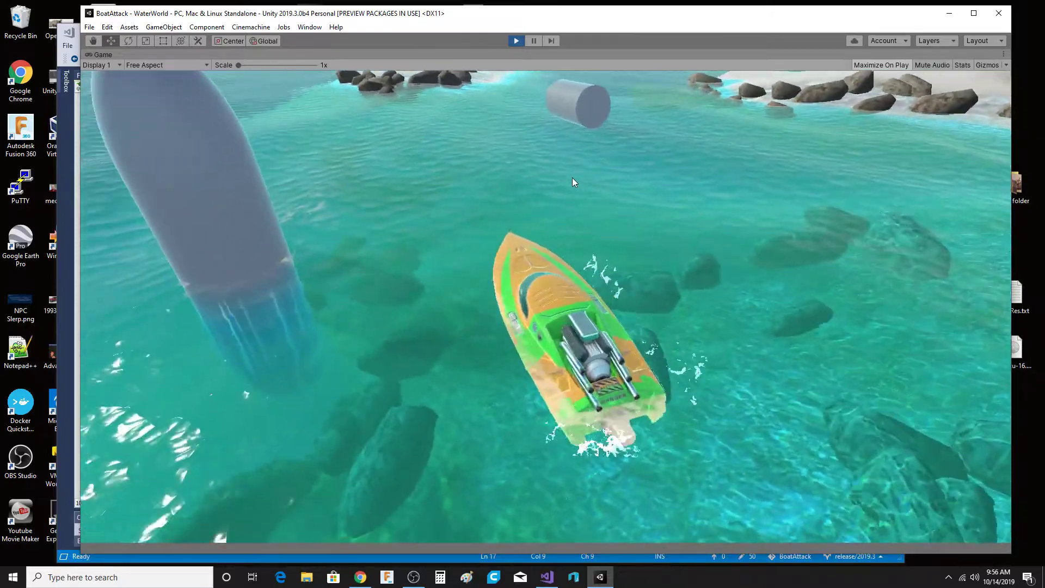
pyautogui.press('a')
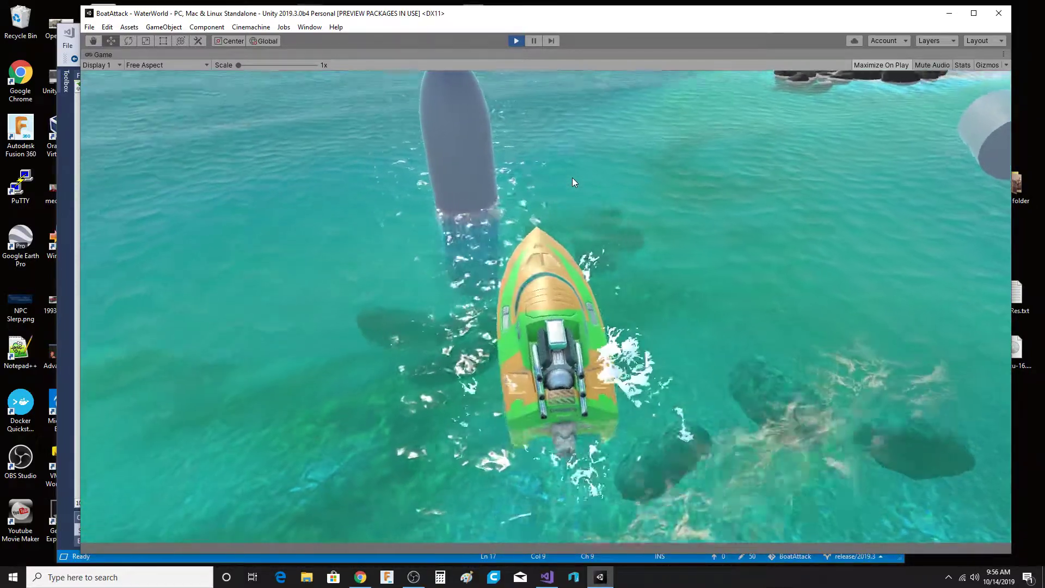
pyautogui.press('a')
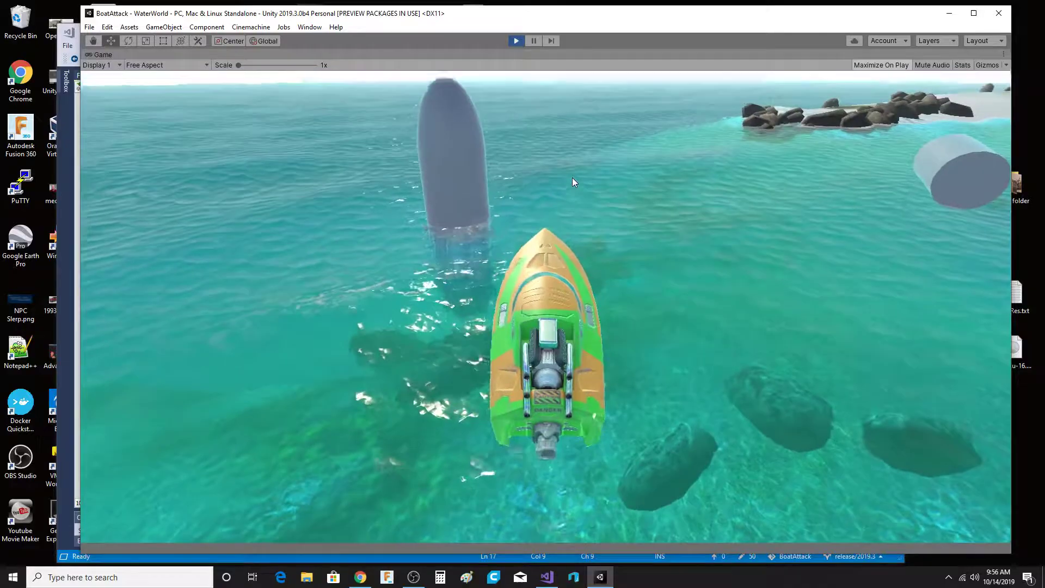
# Accelerate the boat past the upright capsule into open water and circle left to head back towards the island
pyautogui.press('w')
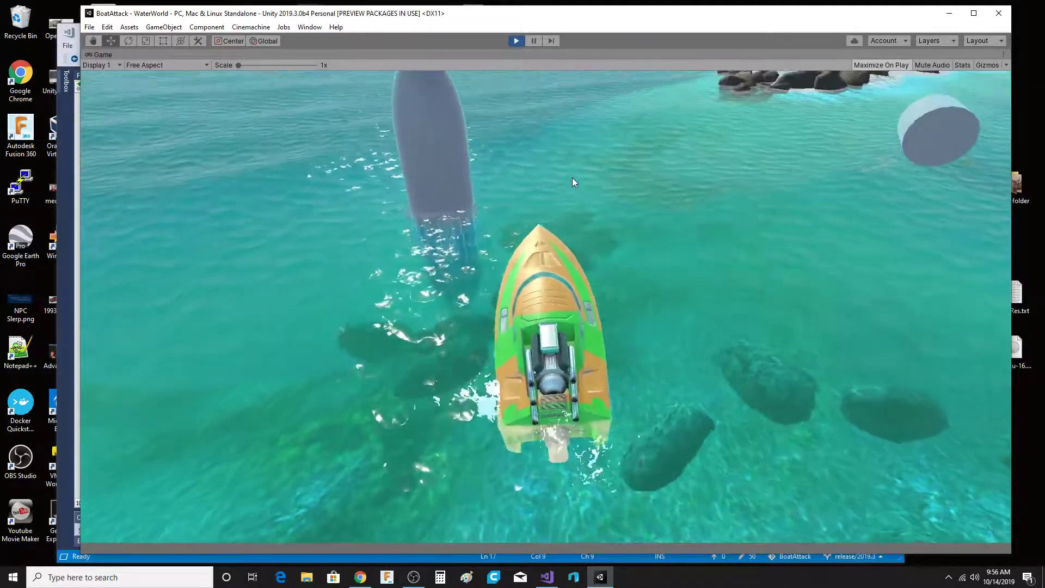
pyautogui.press('w')
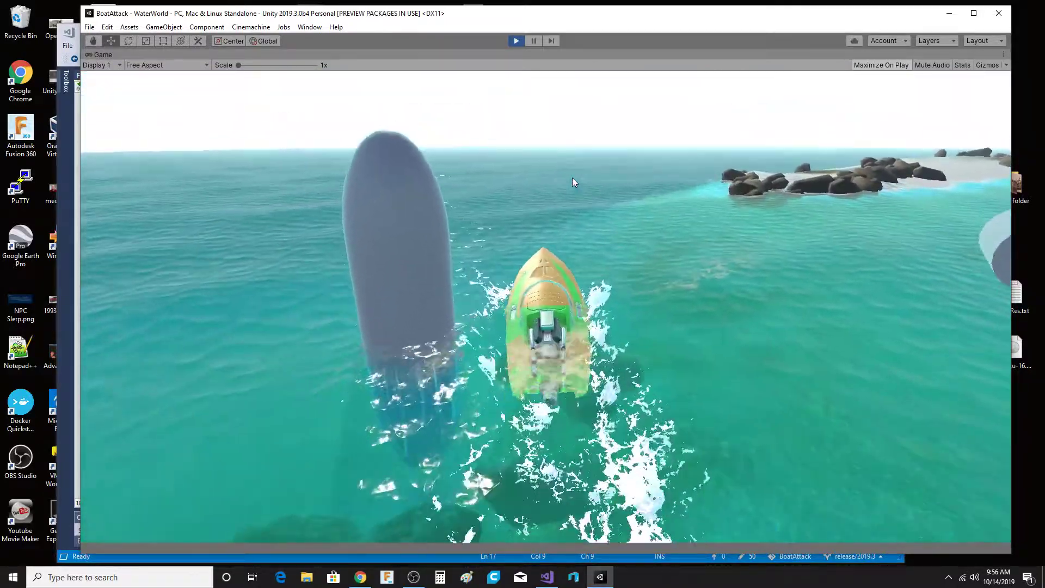
pyautogui.press('a')
pyautogui.press('w')
pyautogui.press('a')
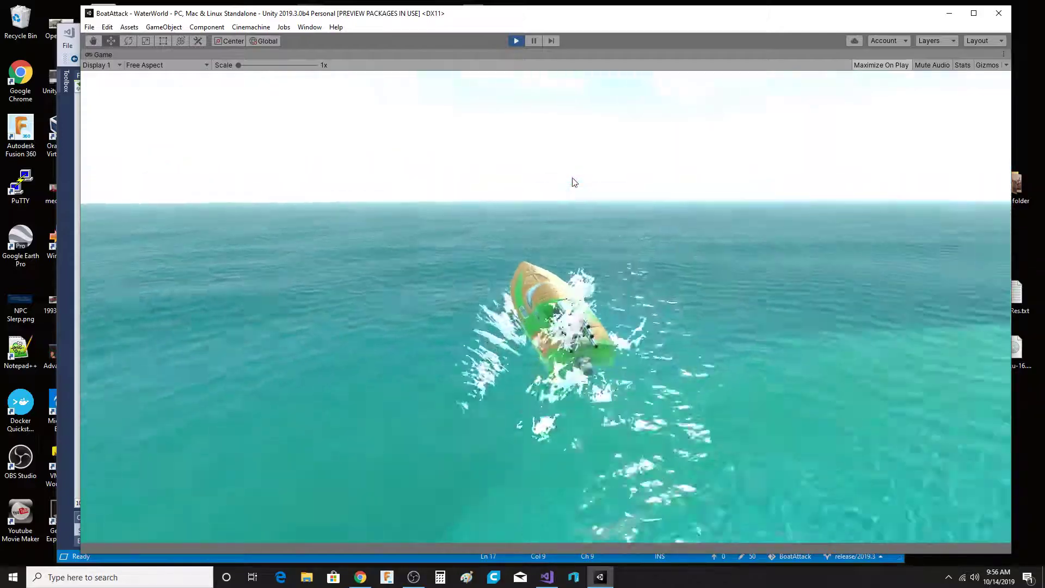
pyautogui.press('a')
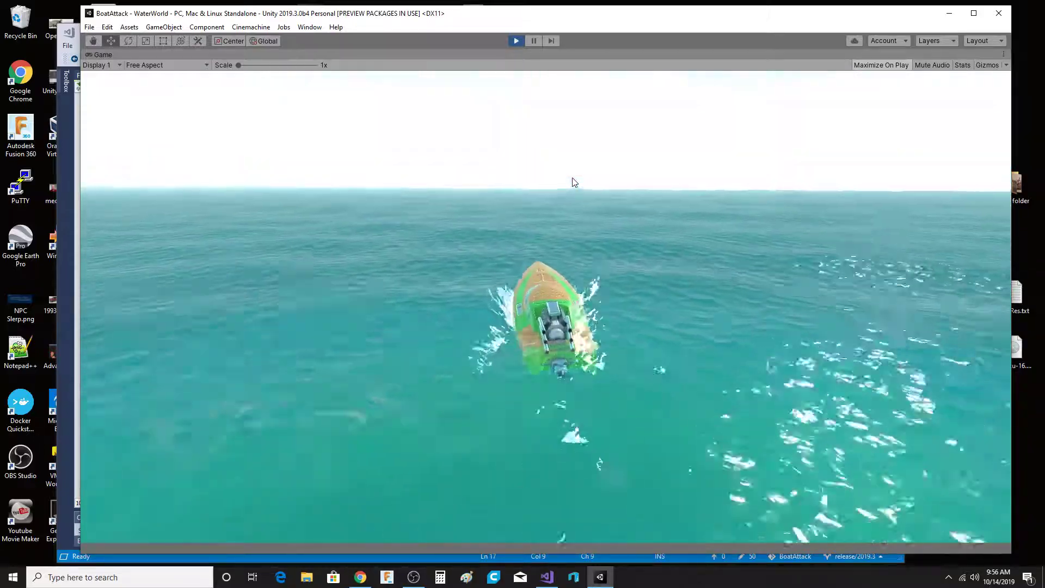
pyautogui.press('a')
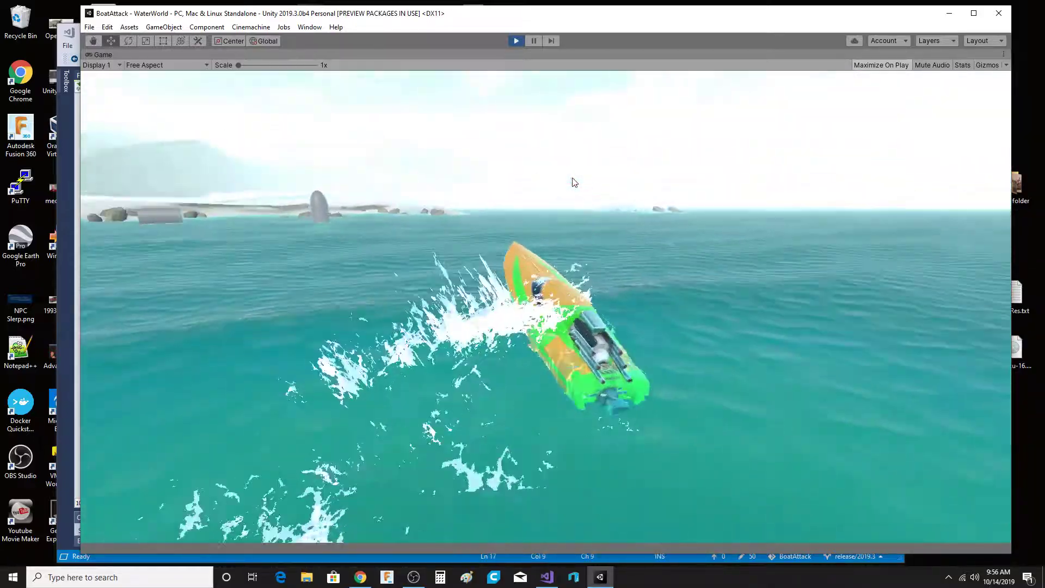
pyautogui.press('w')
pyautogui.press('w')
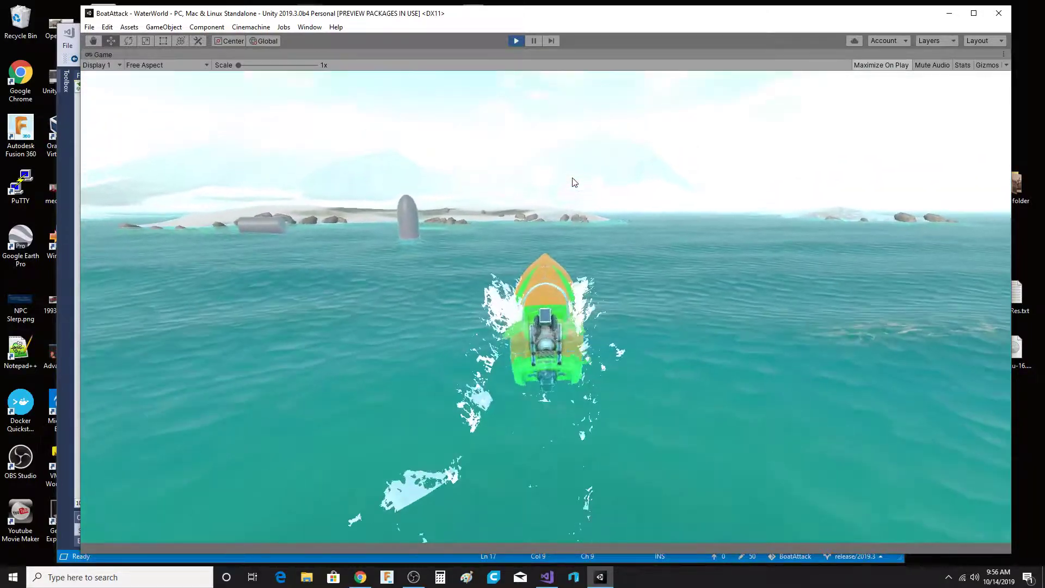
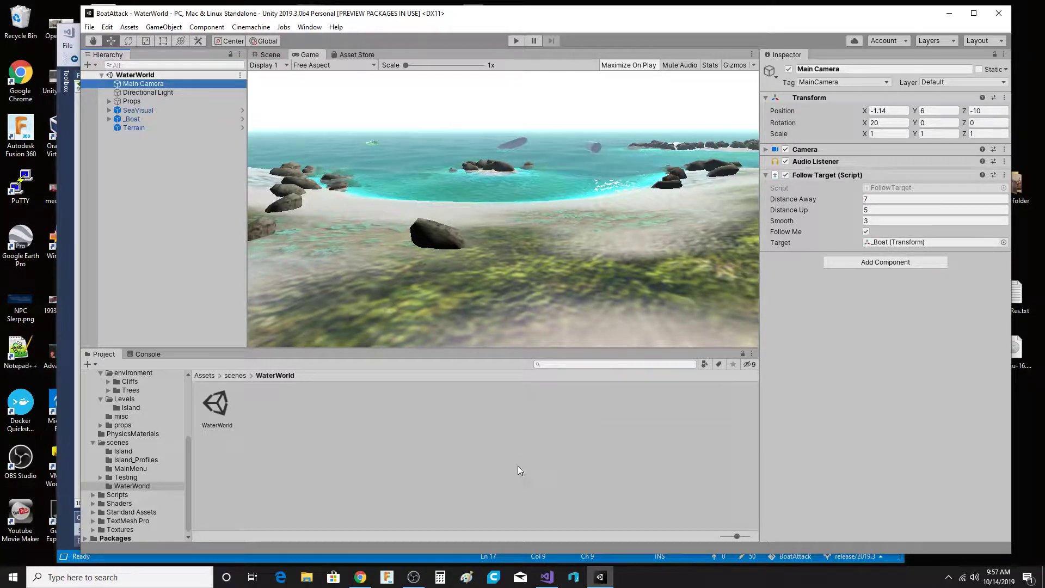
# Switch to Visual Studio and review the FollowTarget.cs camera script alongside the HumanController.cs boat control script
pyautogui.click(547, 578)
pyautogui.click(98, 75)
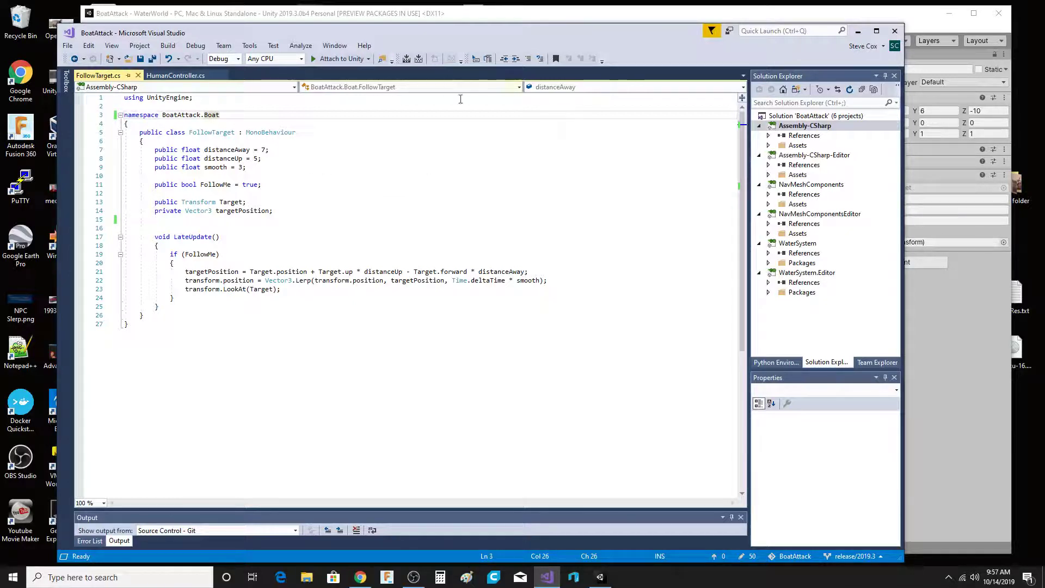
pyautogui.click(180, 76)
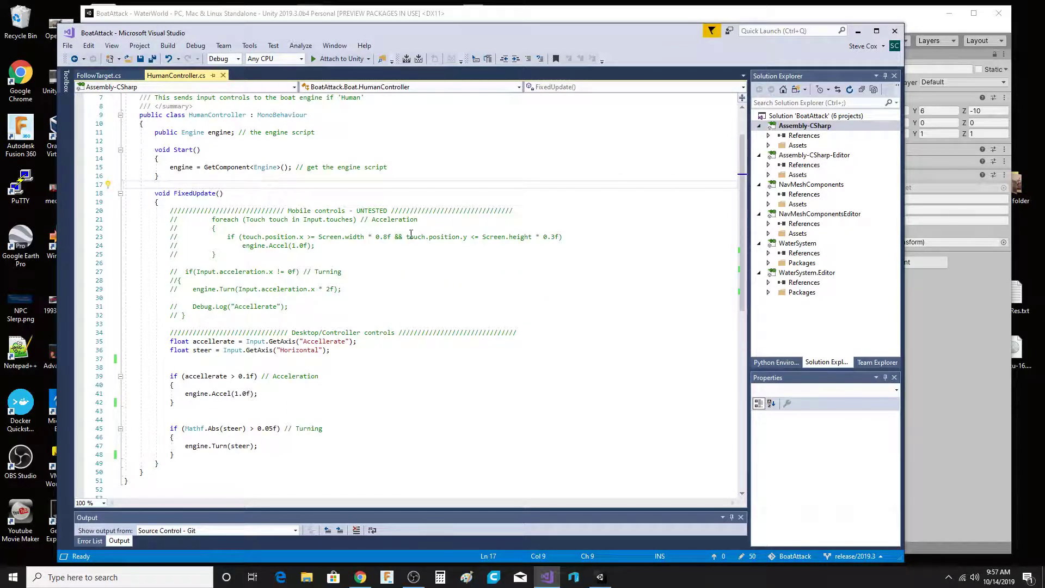
pyautogui.click(141, 74)
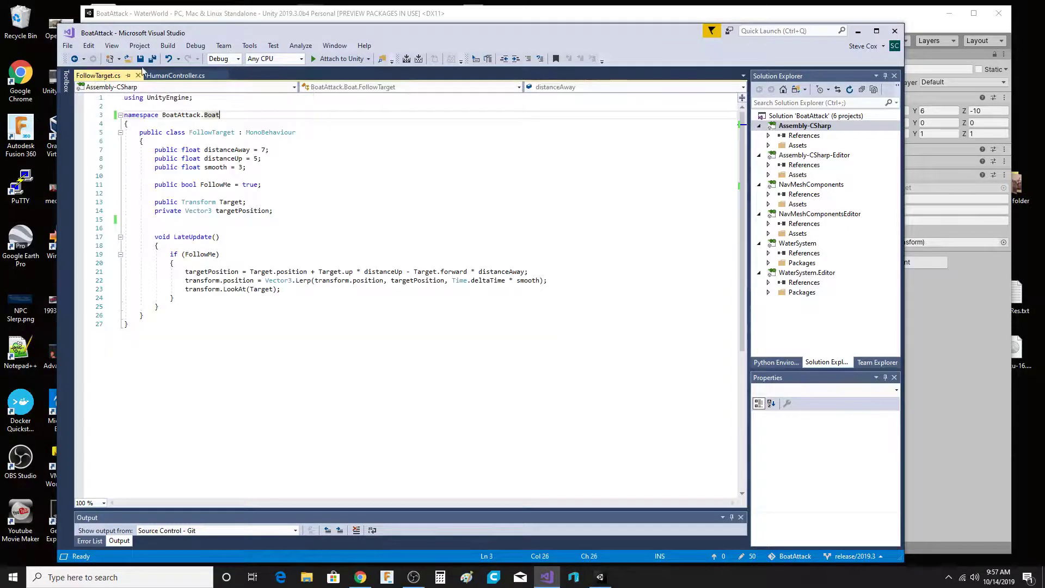
# Switch back to Unity, run the WaterWorld scene, and drive the boat forward and left towards the sandy shore
pyautogui.click(320, 17)
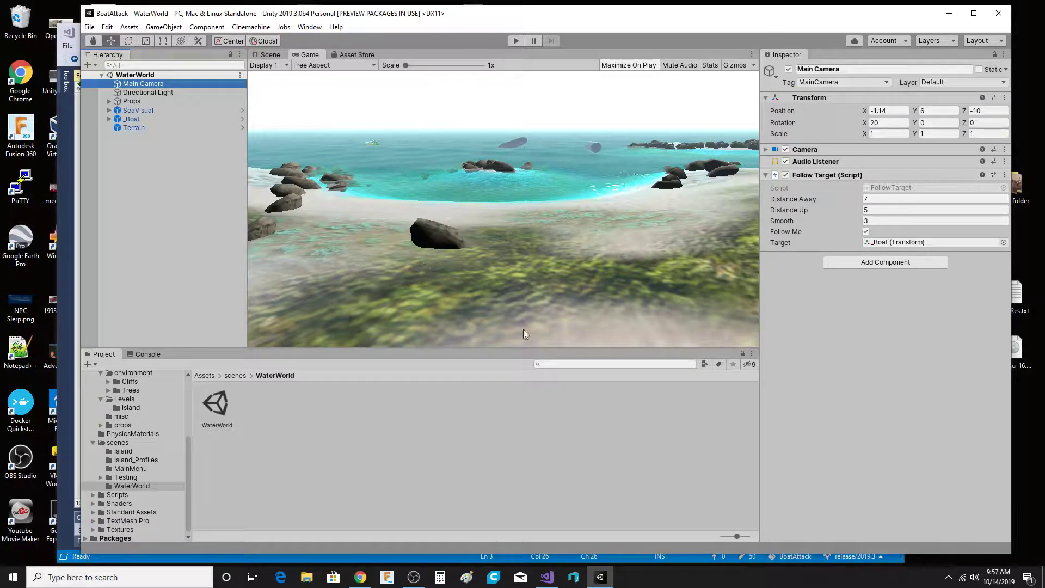
pyautogui.click(515, 41)
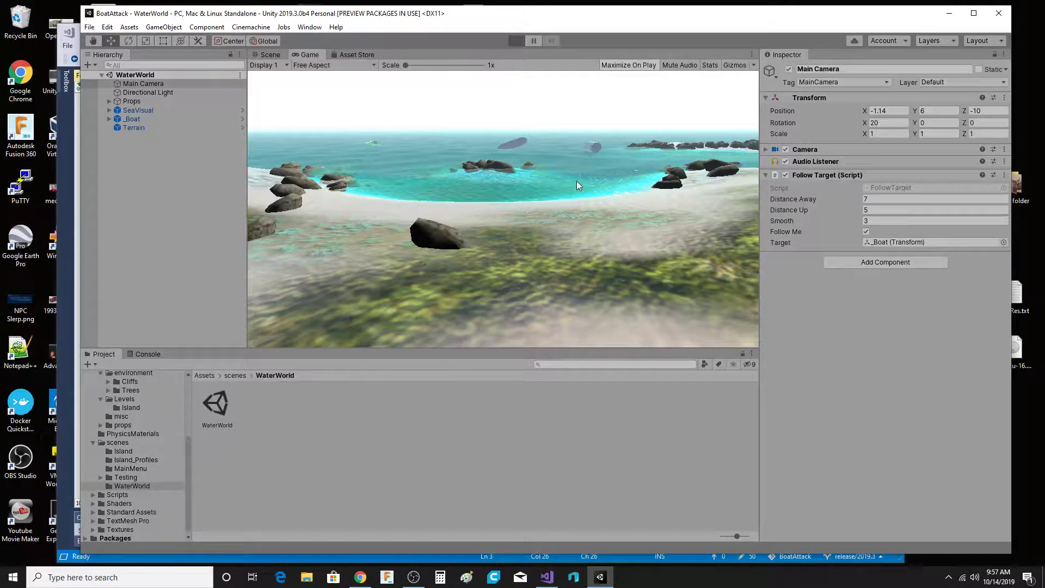
pyautogui.press('w')
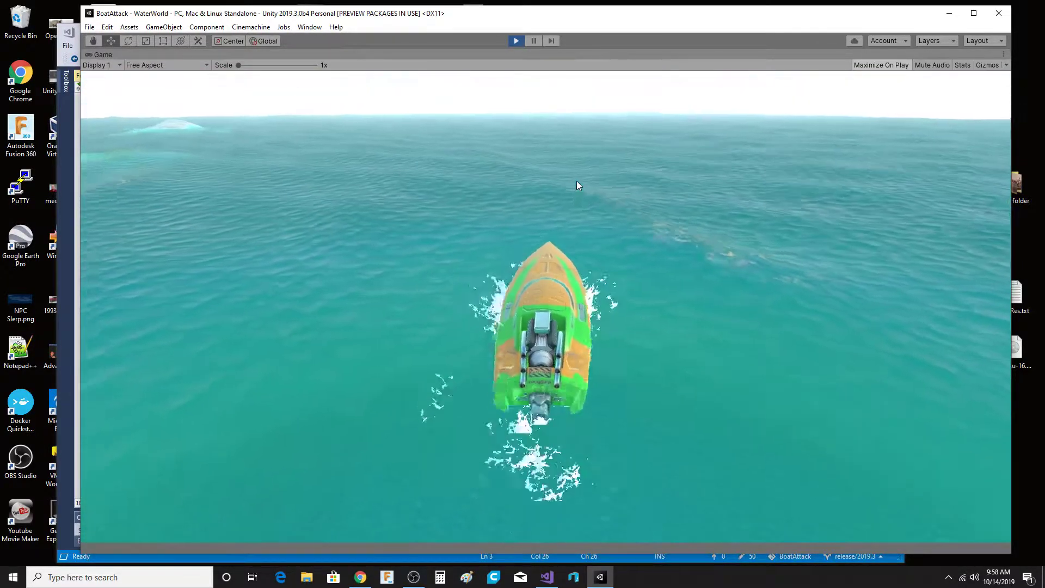
pyautogui.press('a')
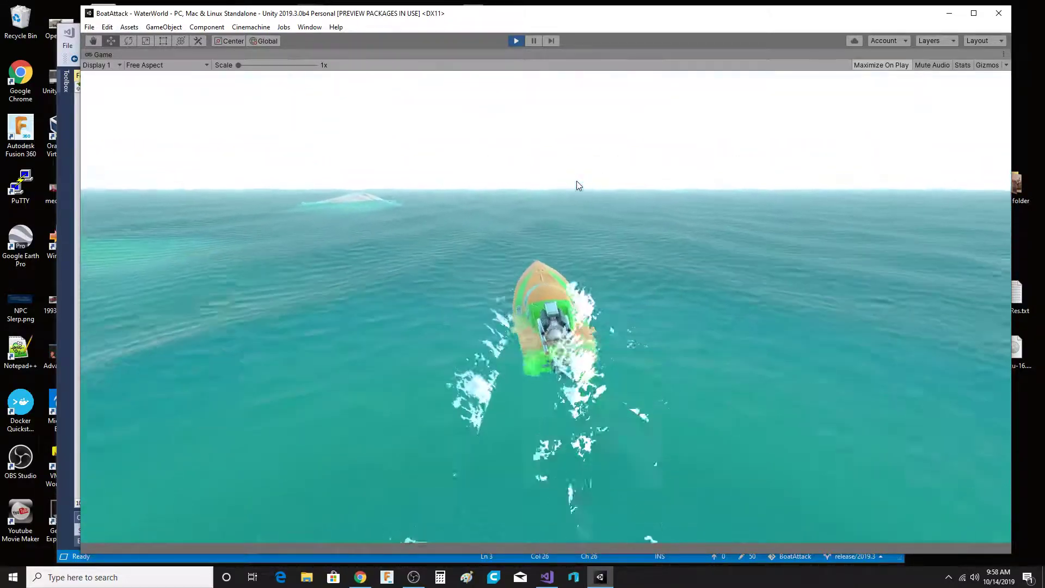
pyautogui.press('a')
pyautogui.press('a')
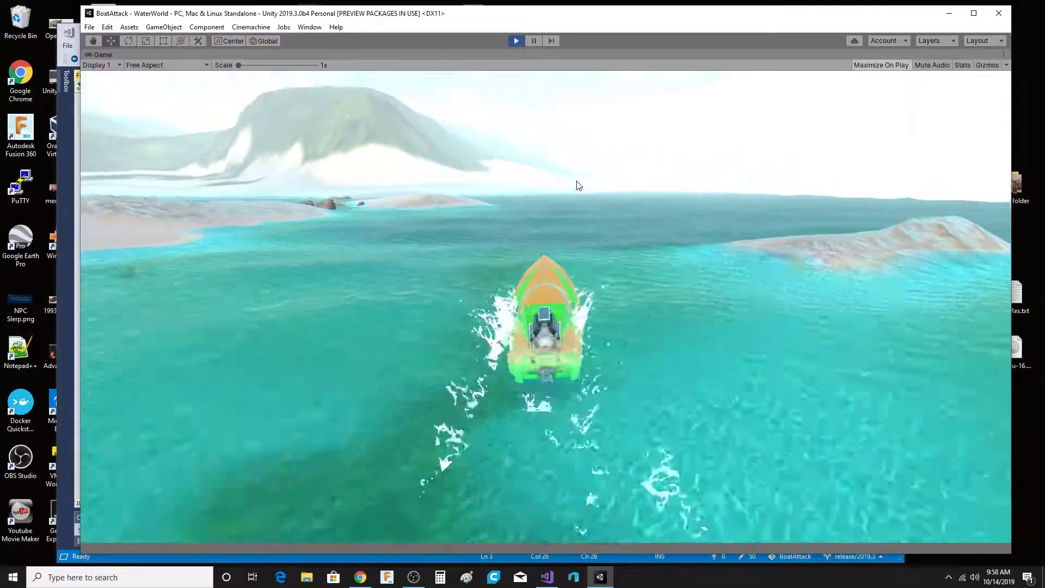
# Steer the boat right into open water, circle left back towards the floating capsules and island, and stop the scene
pyautogui.press('d')
pyautogui.press('d')
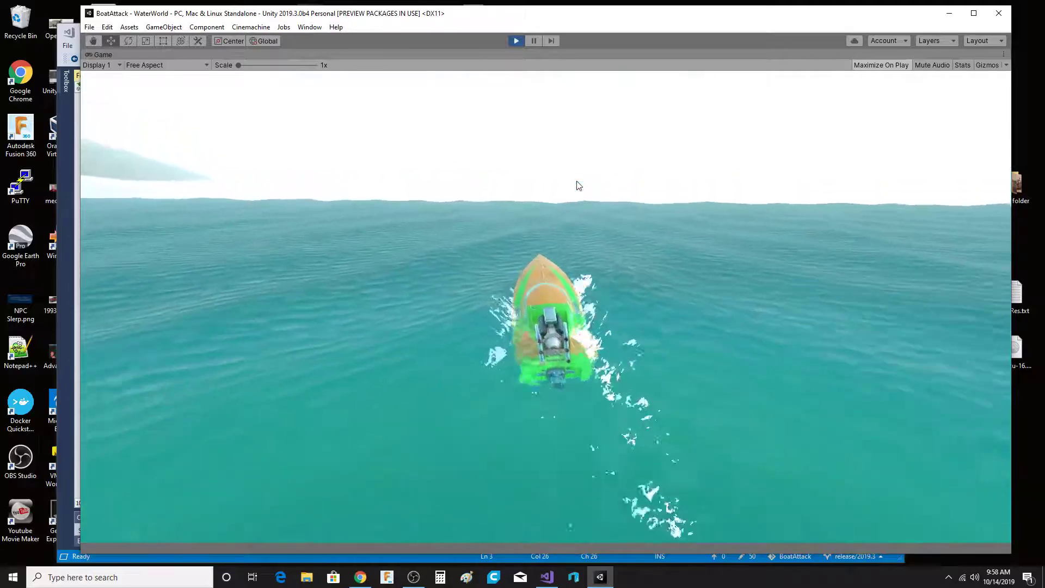
pyautogui.press('a')
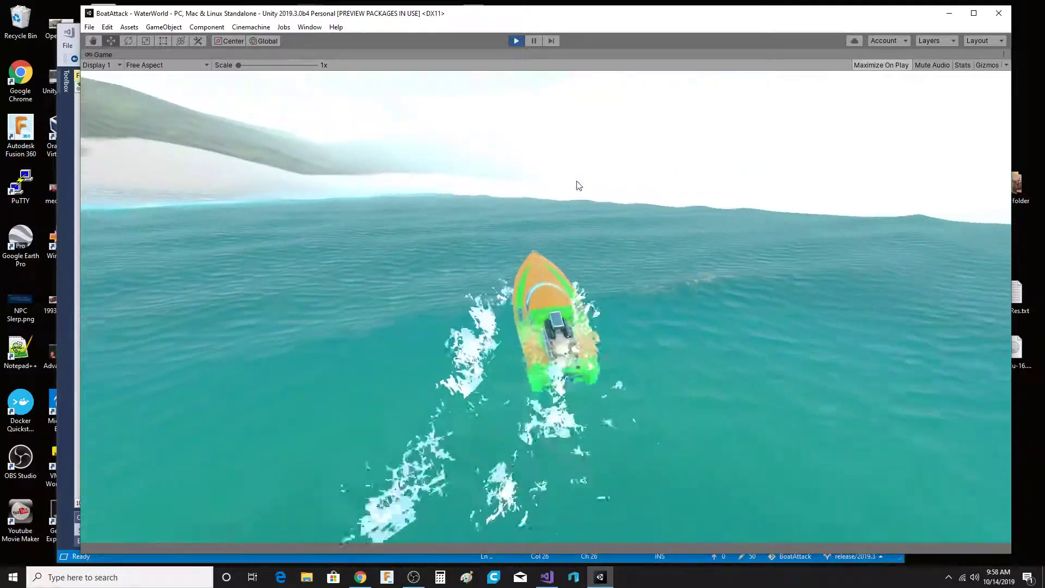
pyautogui.press('a')
pyautogui.press('a')
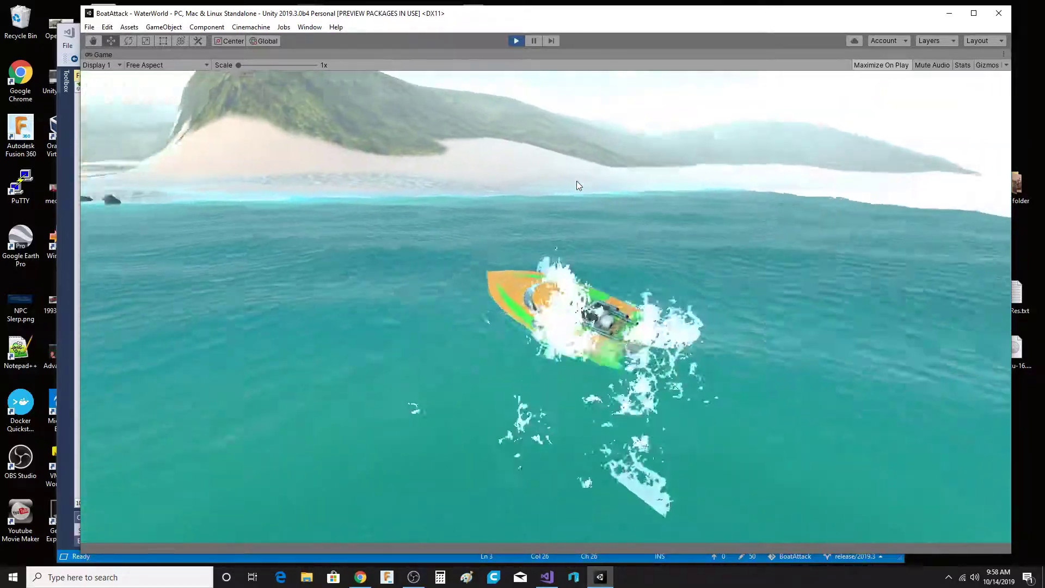
pyautogui.press('a')
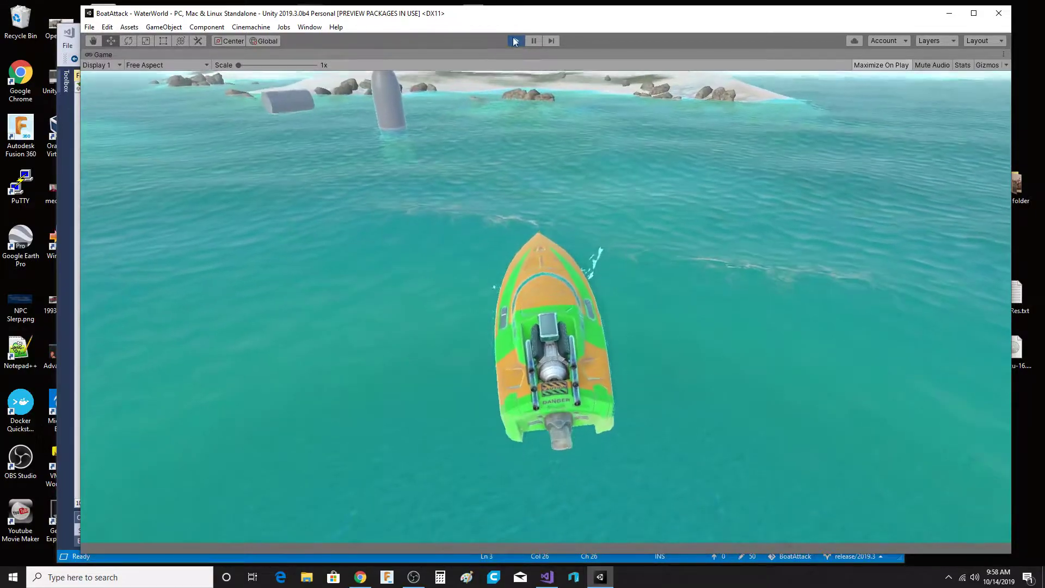
pyautogui.click(521, 41)
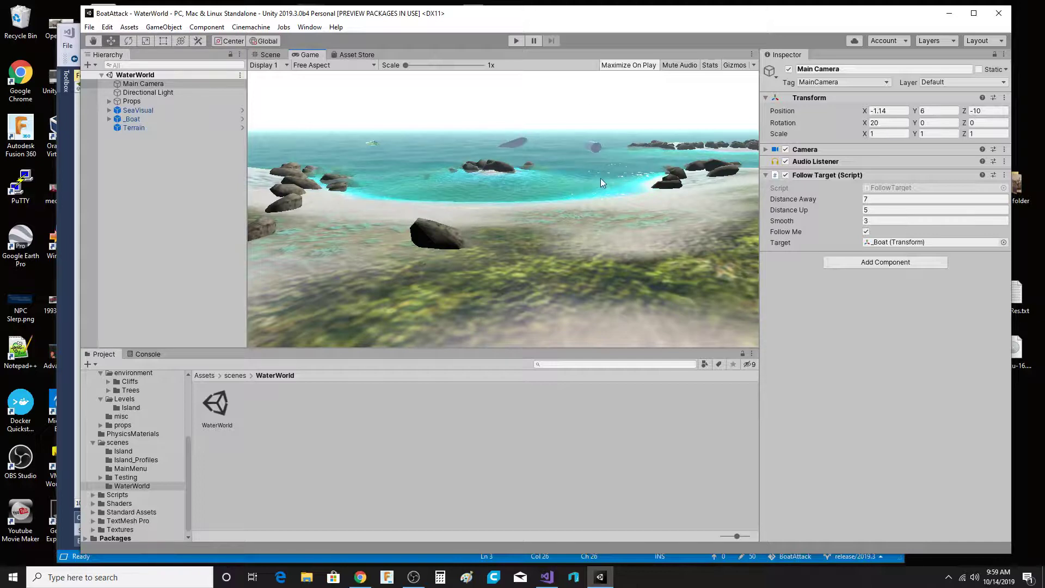
# Examine the WaterWorld terrain in the Scene view, covering the islands, rocks and floating capsules from several angles
pyautogui.hotkey('ctrl', '1')
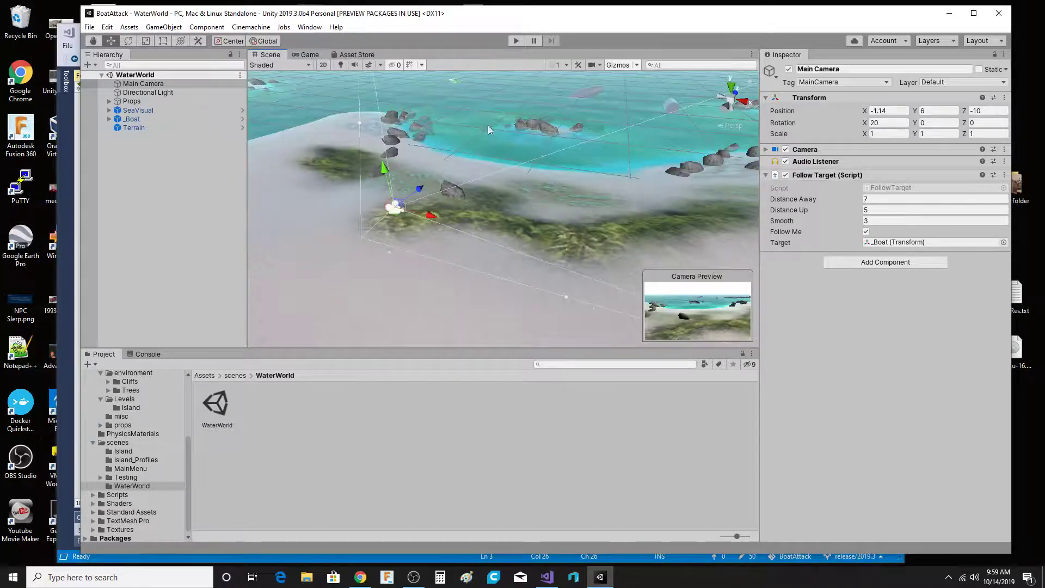
pyautogui.moveTo(612, 207); pyautogui.dragTo(306, 214, button='right')
pyautogui.moveTo(479, 234); pyautogui.dragTo(420, 230, button='right')
pyautogui.scroll(-5, 453, 235)
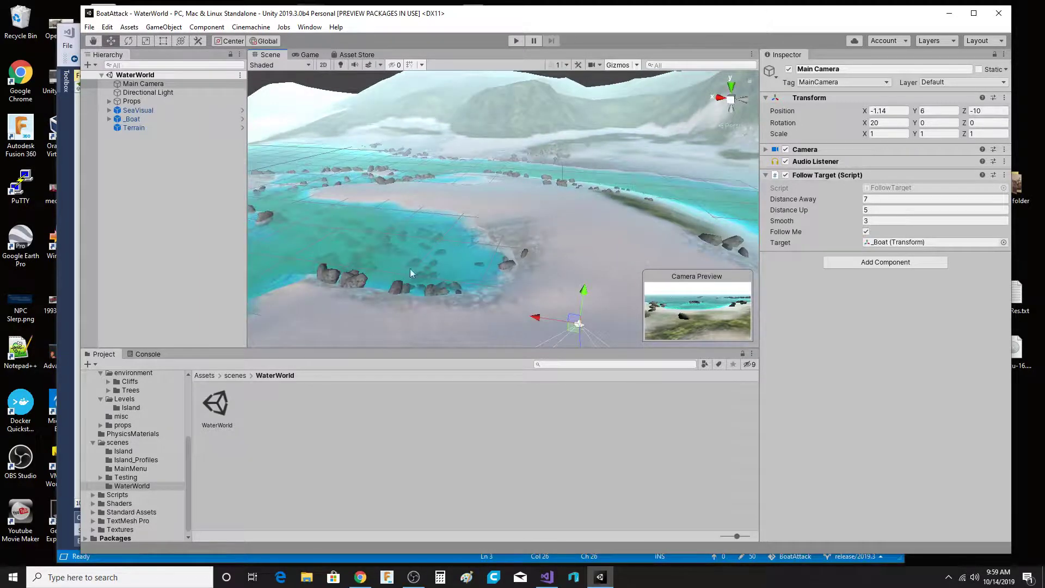
pyautogui.moveTo(283, 252); pyautogui.dragTo(280, 301, button='right')
pyautogui.moveTo(492, 313); pyautogui.dragTo(369, 220, button='right')
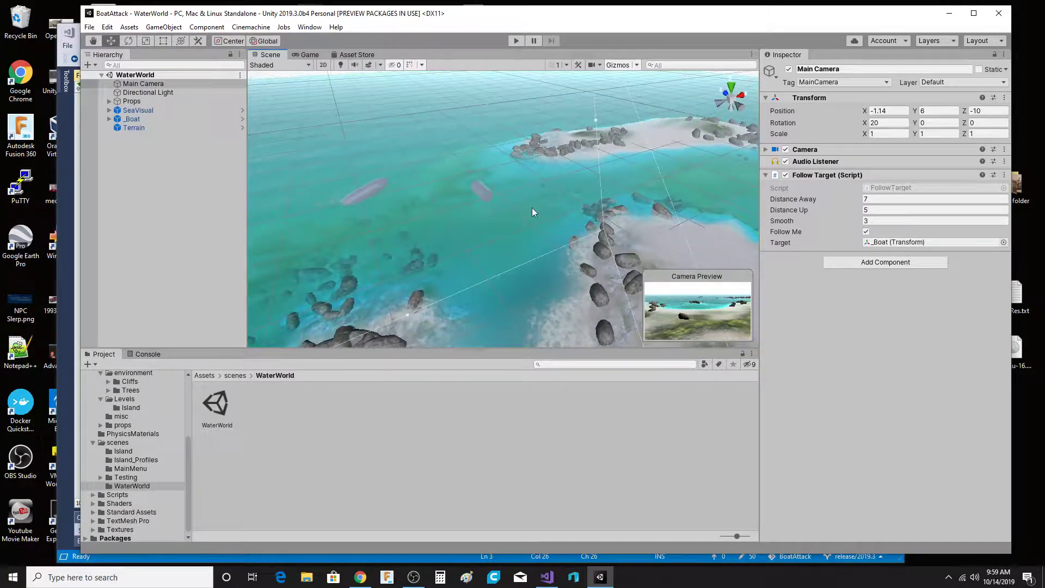
pyautogui.moveTo(406, 150); pyautogui.dragTo(453, 212)
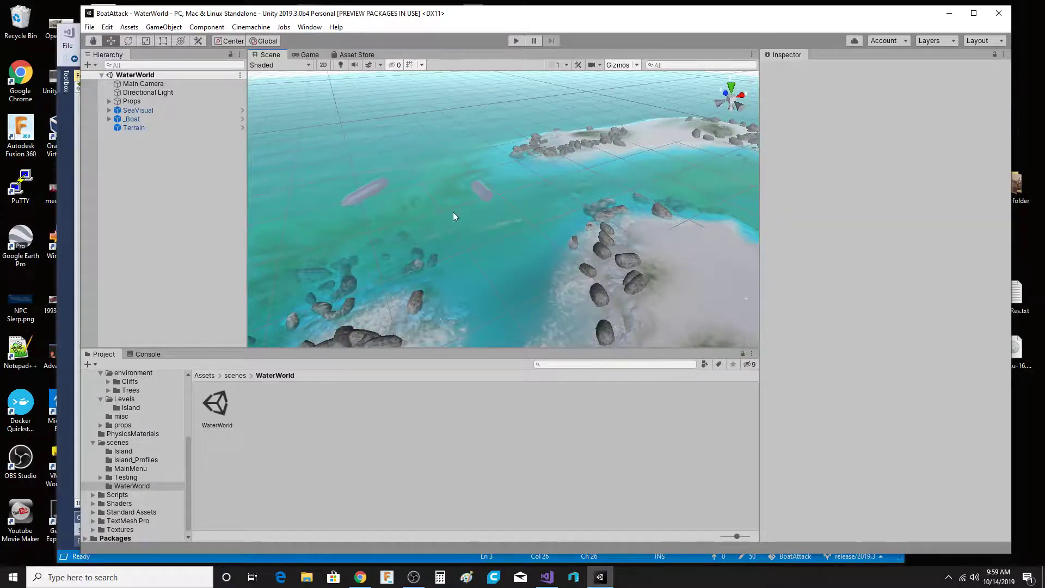
pyautogui.moveTo(453, 211); pyautogui.dragTo(502, 207, button='right')
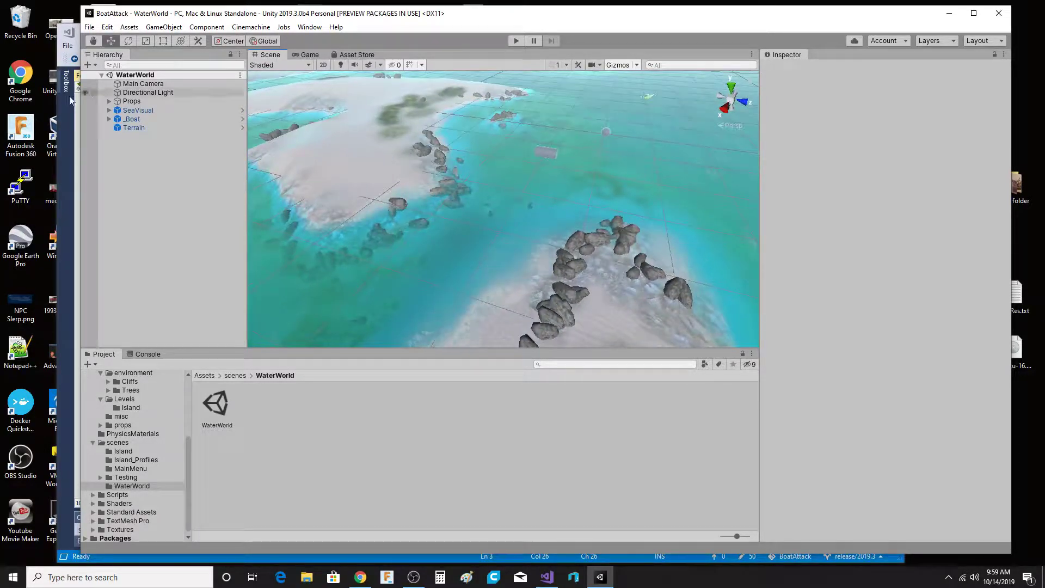
# Move the _Boat object closer to the islands, to about X 4.8, Z 39.2
pyautogui.click(142, 119)
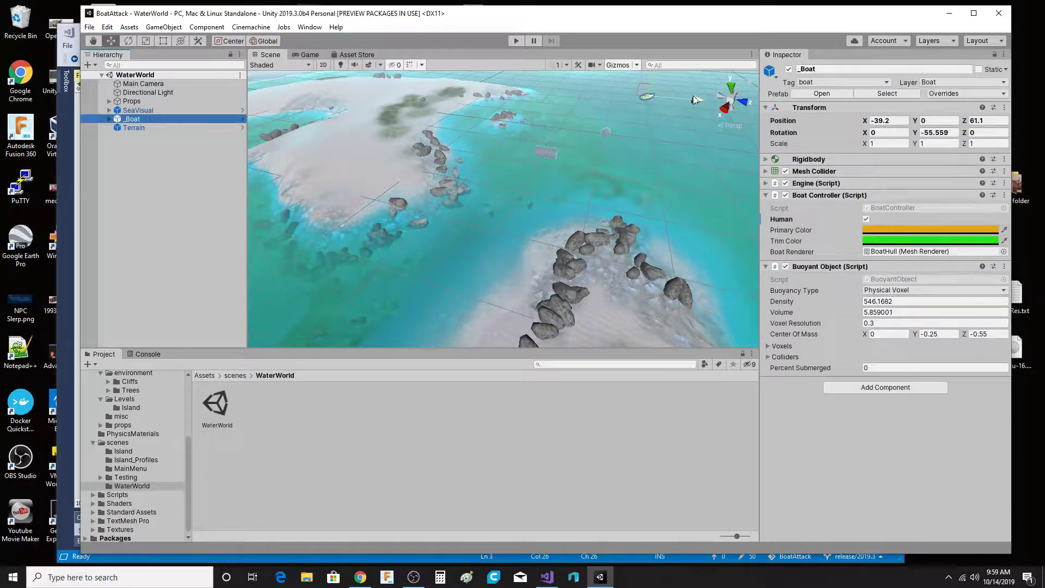
pyautogui.scroll(-6, 676, 155)
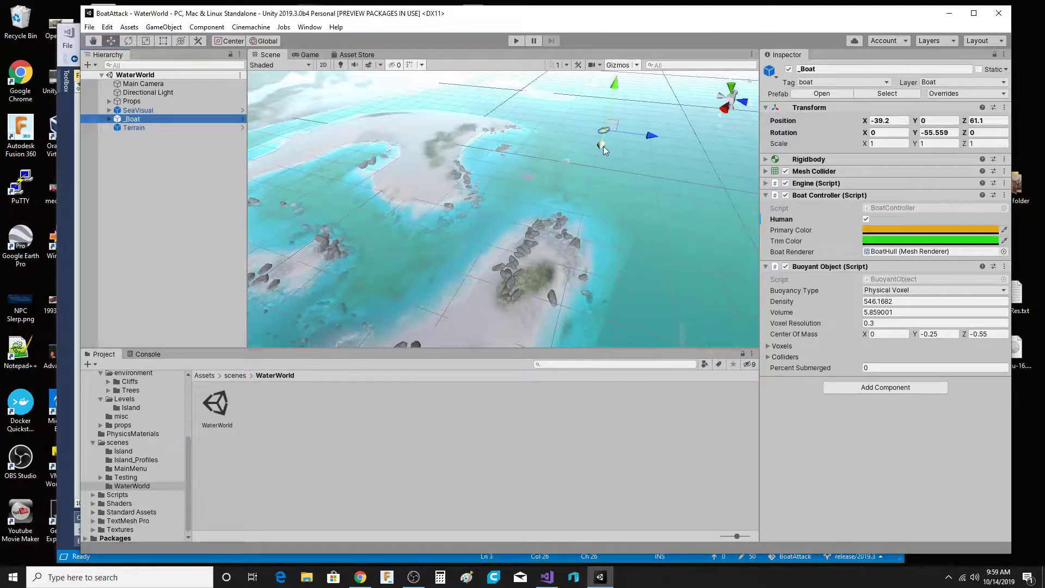
pyautogui.moveTo(601, 145); pyautogui.dragTo(577, 177)
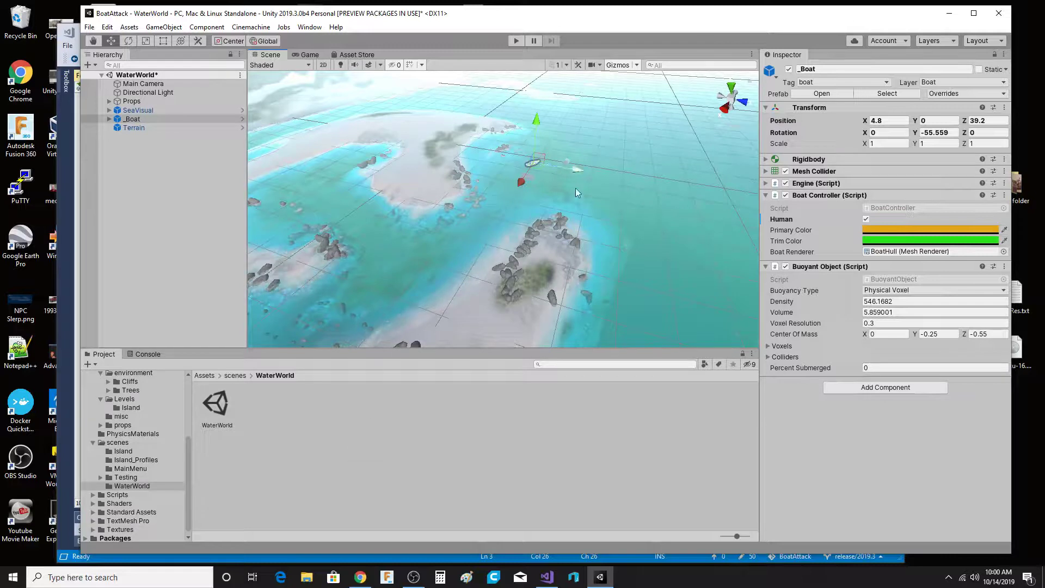
# Look through the Island level assets under Objects/Levels and the rest of the project's folder tree
pyautogui.click(130, 408)
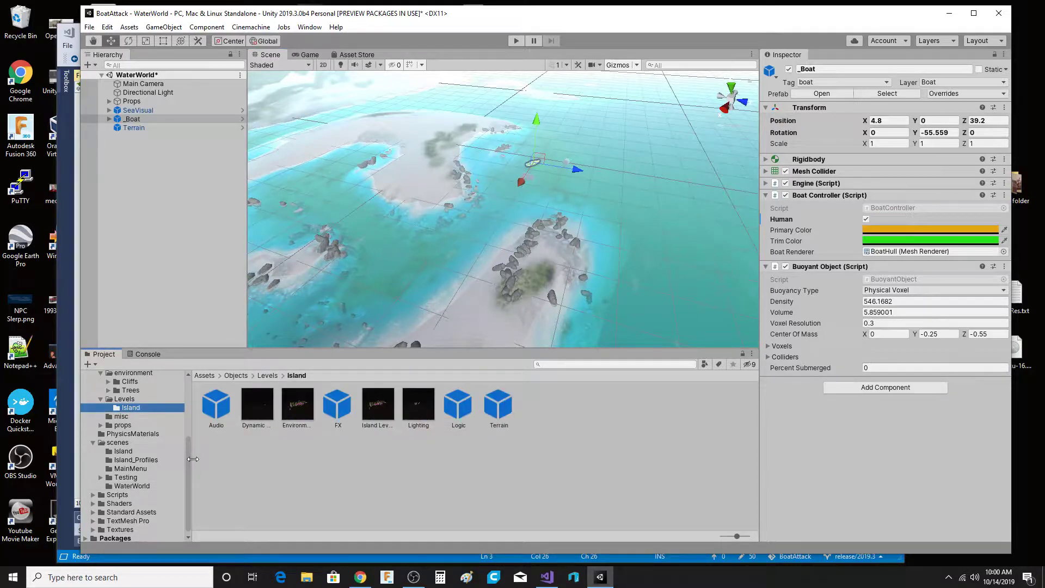
pyautogui.moveTo(186, 465); pyautogui.dragTo(172, 433)
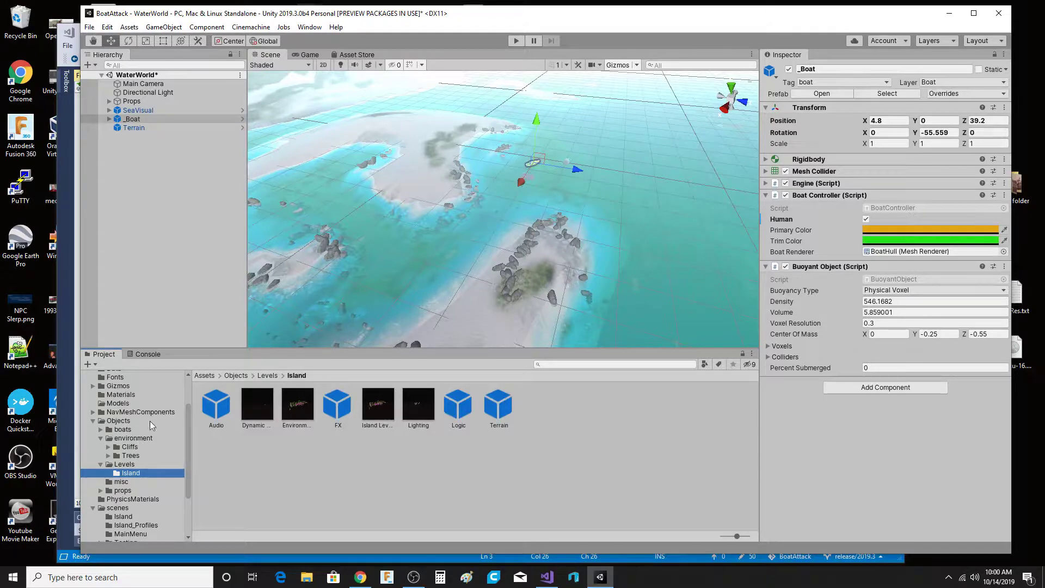
pyautogui.moveTo(189, 432); pyautogui.dragTo(179, 400)
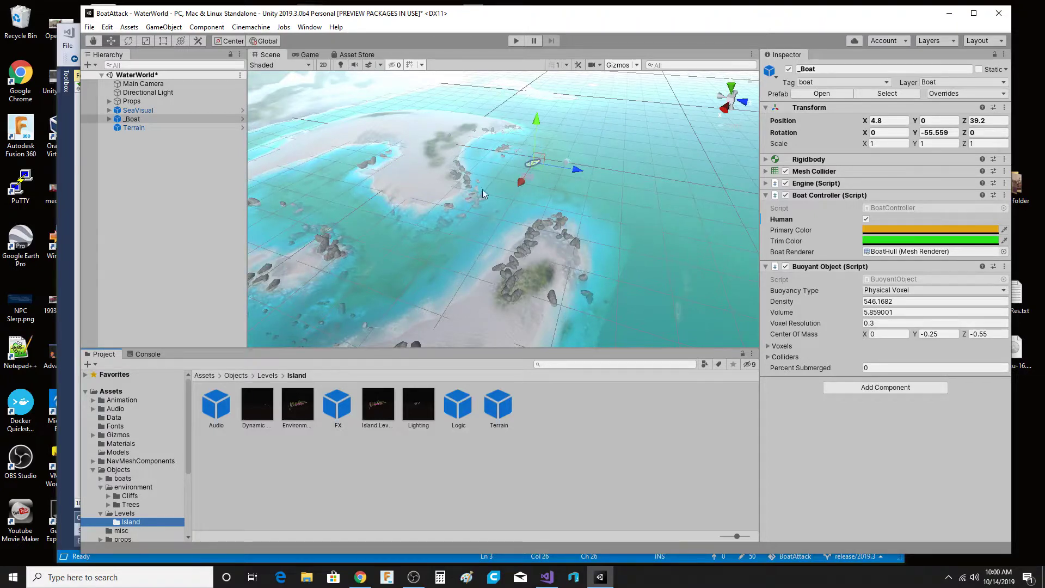
# Save the WaterWorld scene and switch to OBS
pyautogui.click(89, 27)
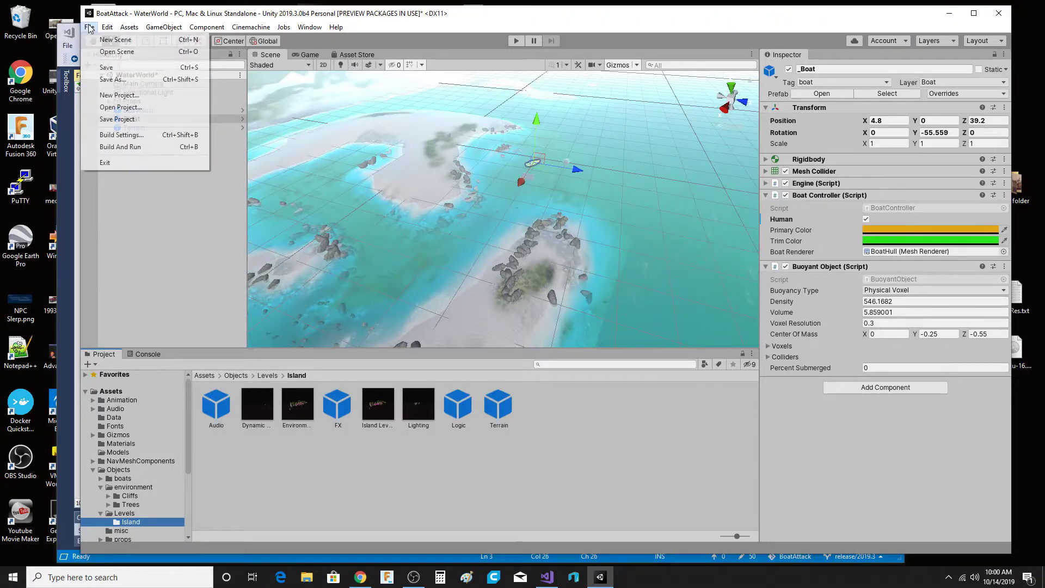
pyautogui.click(104, 67)
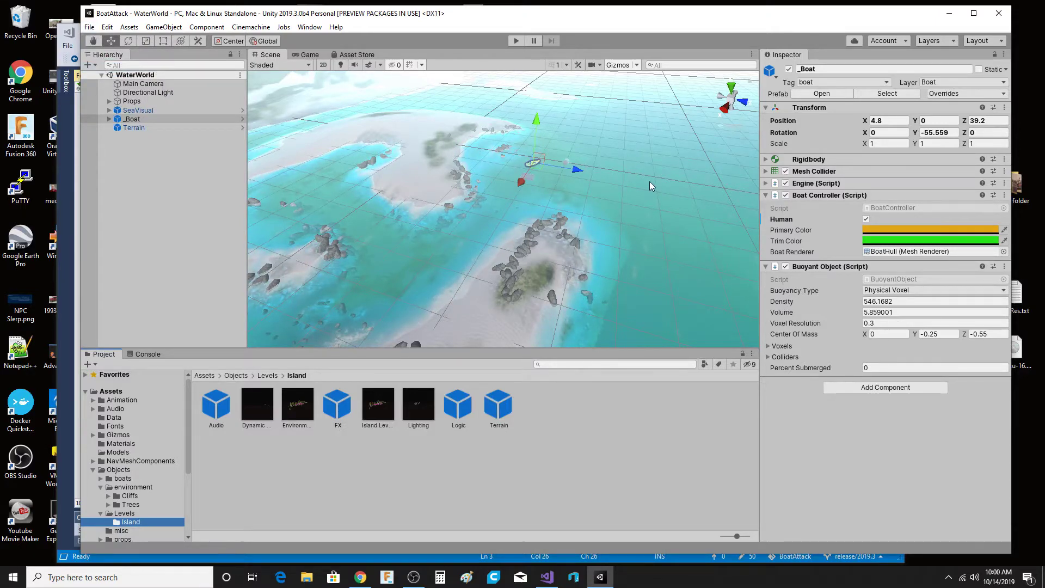
pyautogui.click(414, 576)
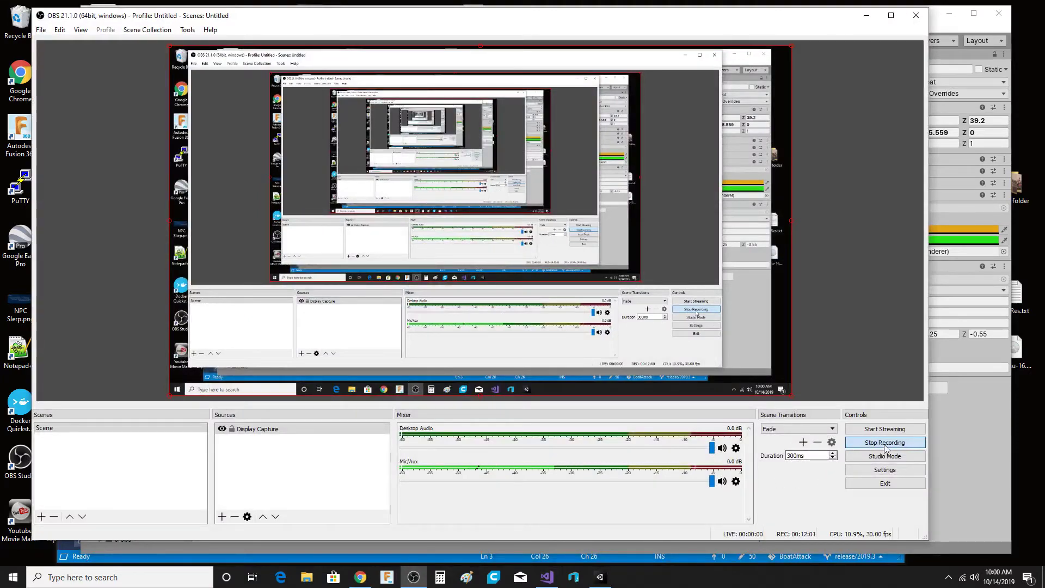